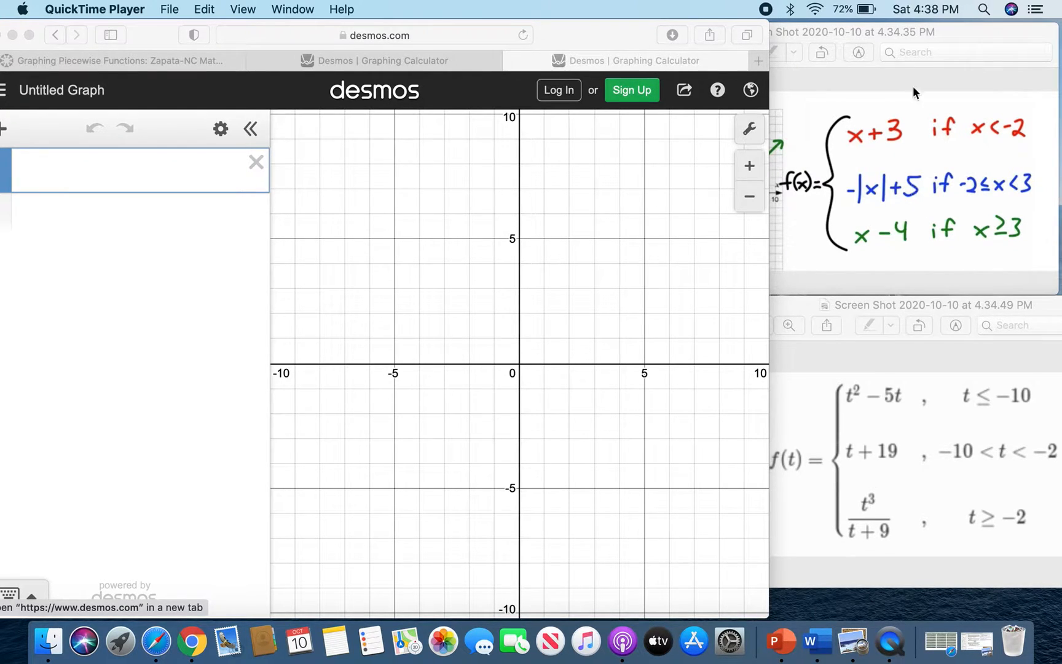
Open the on-screen keypad and start a piecewise expression in braces with the condition x < −2.
left_click(10, 602)
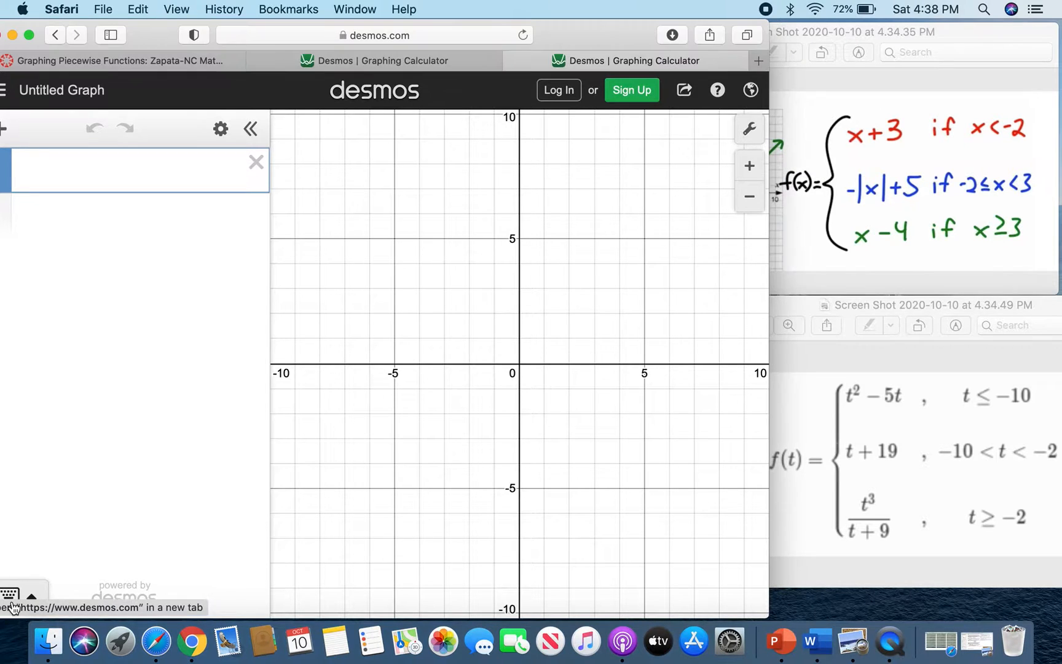
left_click(23, 595)
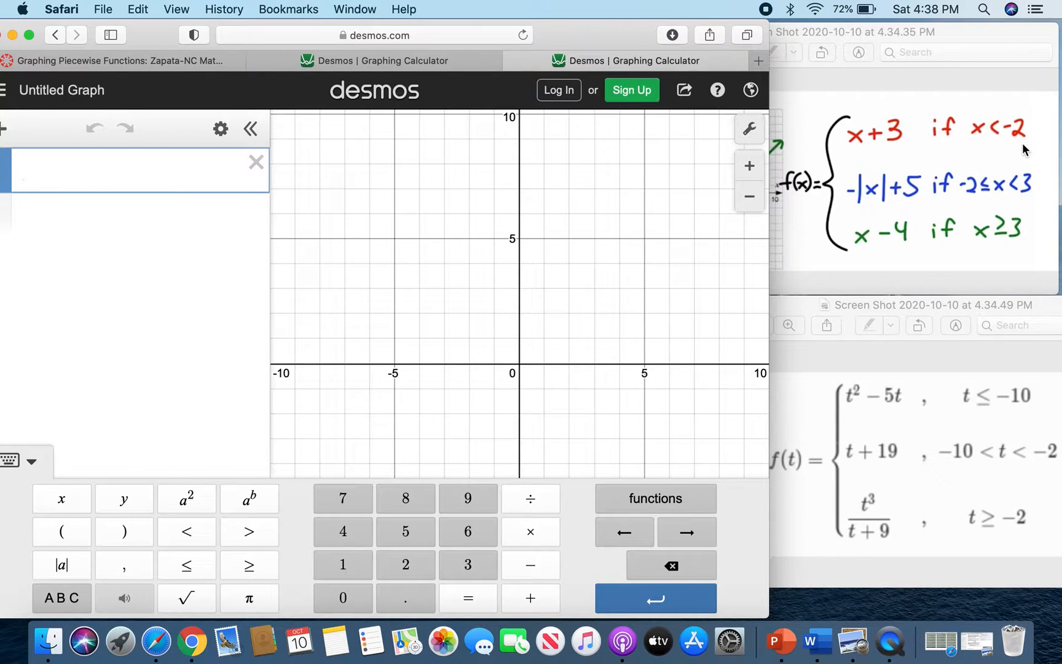
left_click(61, 598)
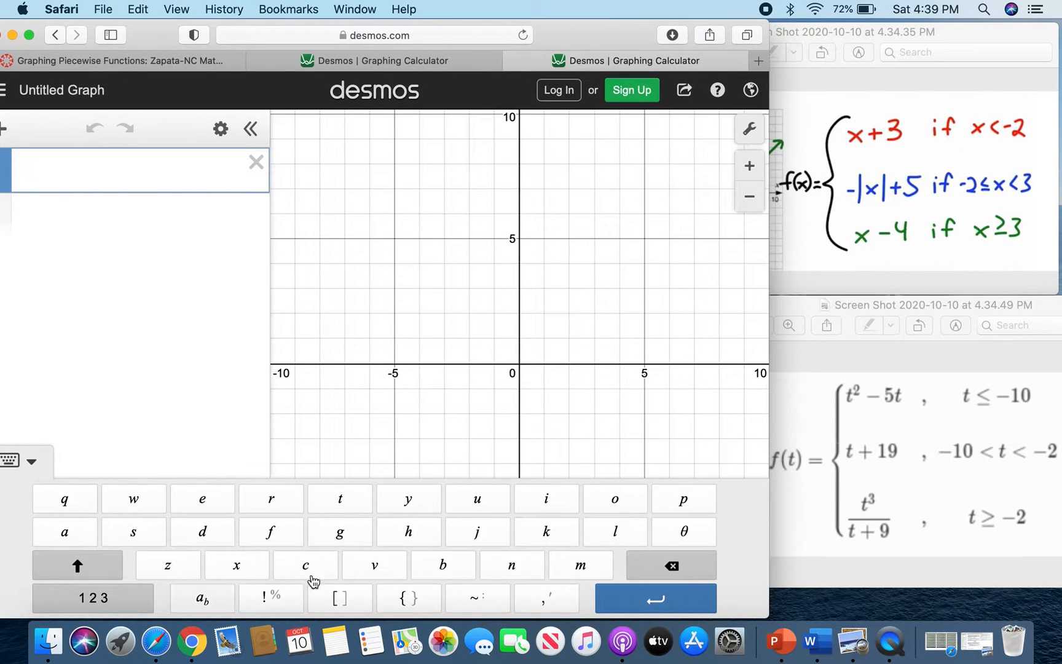
left_click(409, 599)
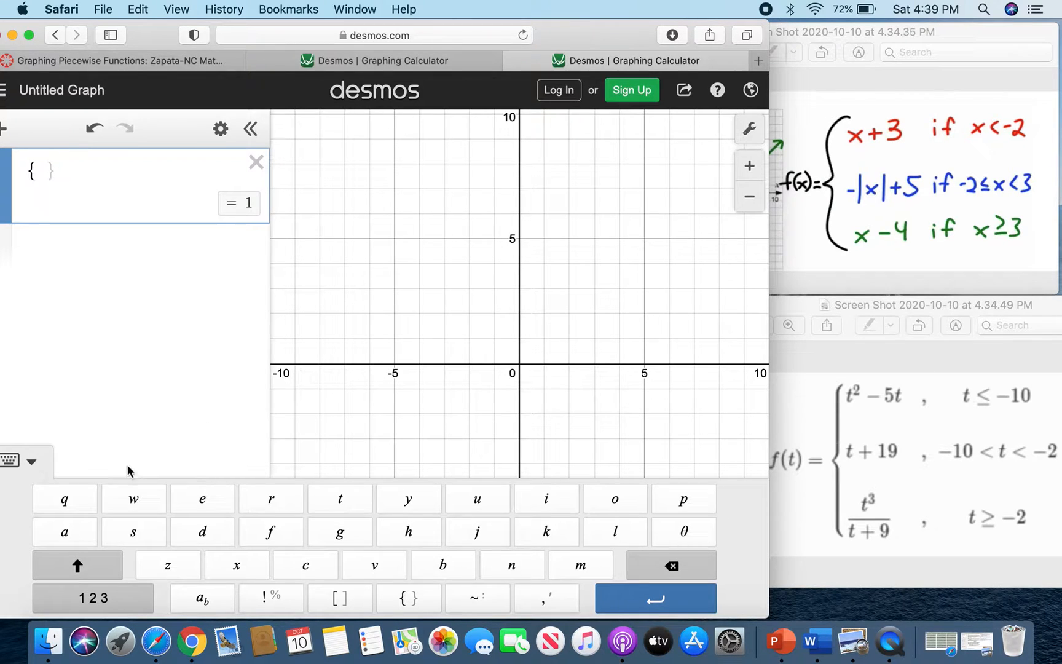
left_click(78, 566)
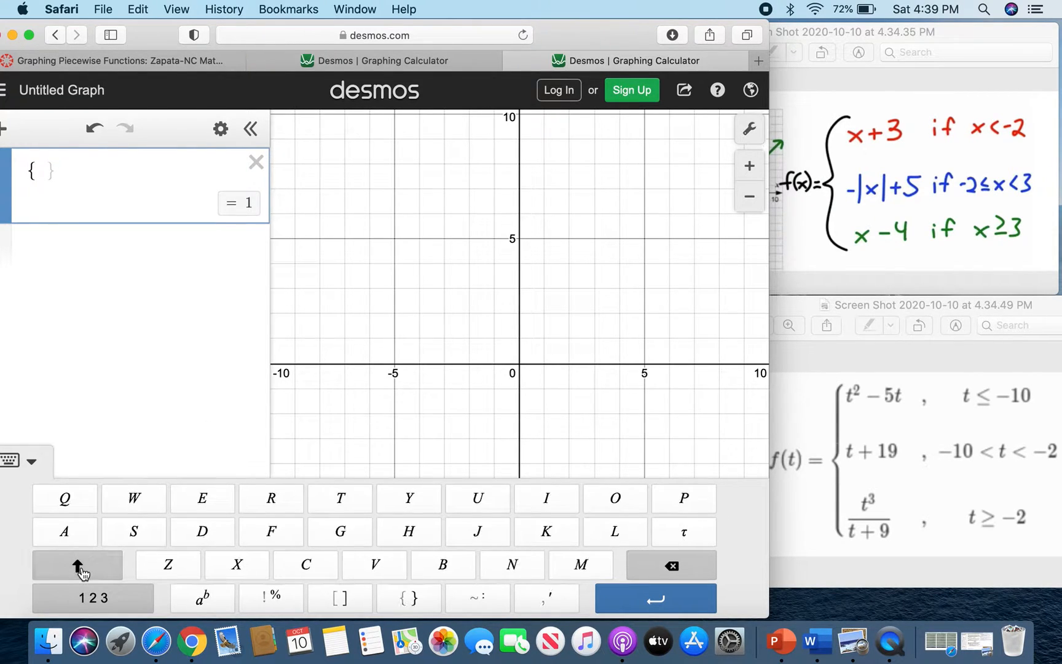
left_click(77, 564)
left_click(86, 597)
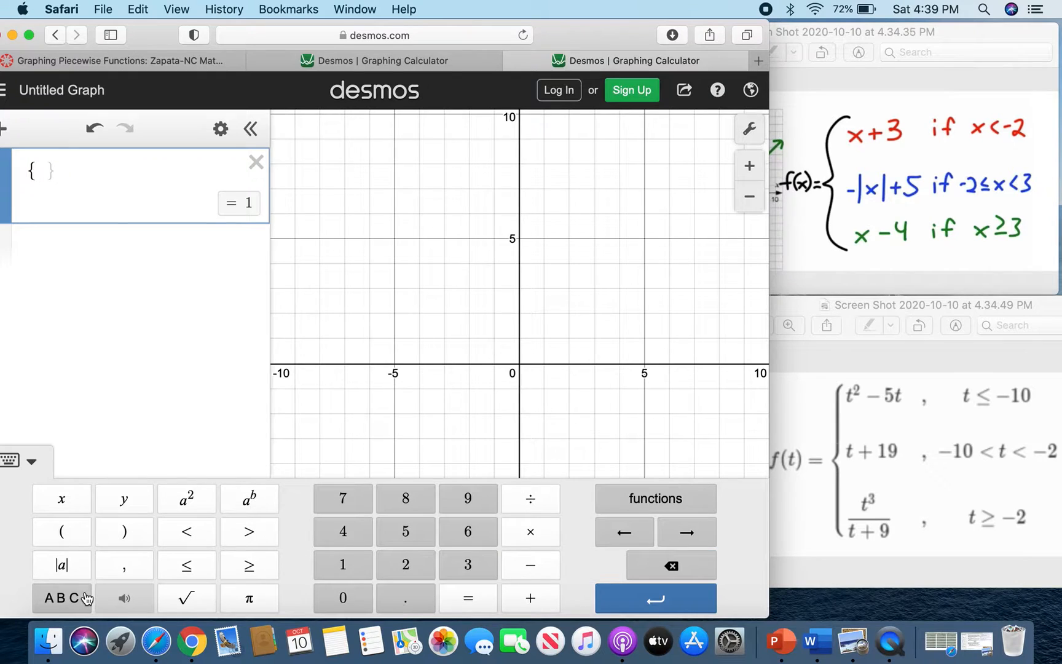
left_click(63, 501)
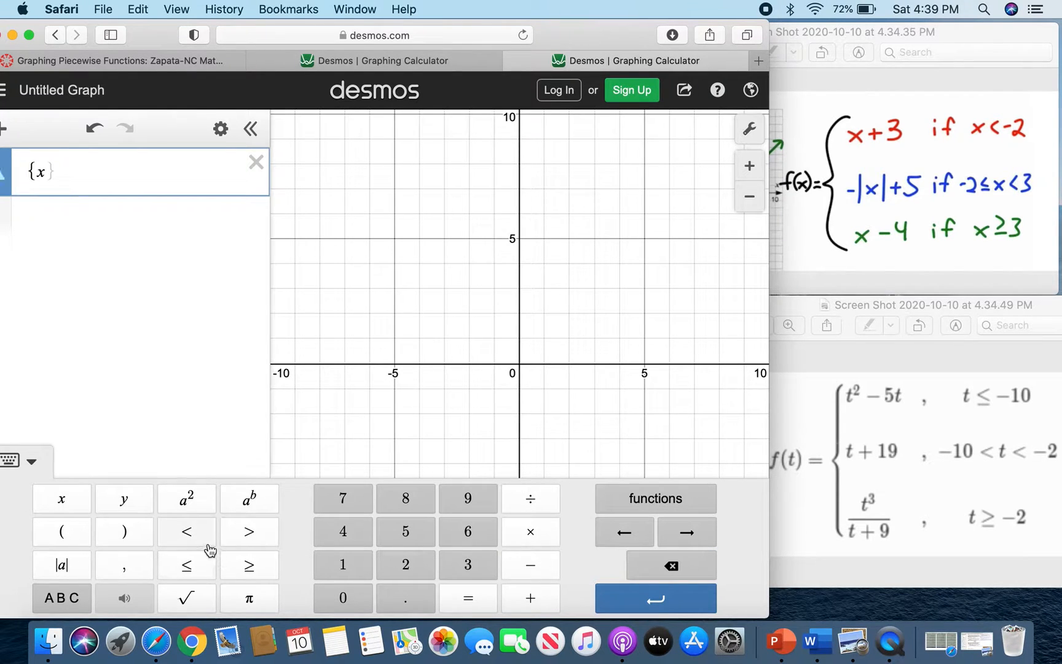
left_click(192, 534)
left_click(532, 569)
left_click(408, 565)
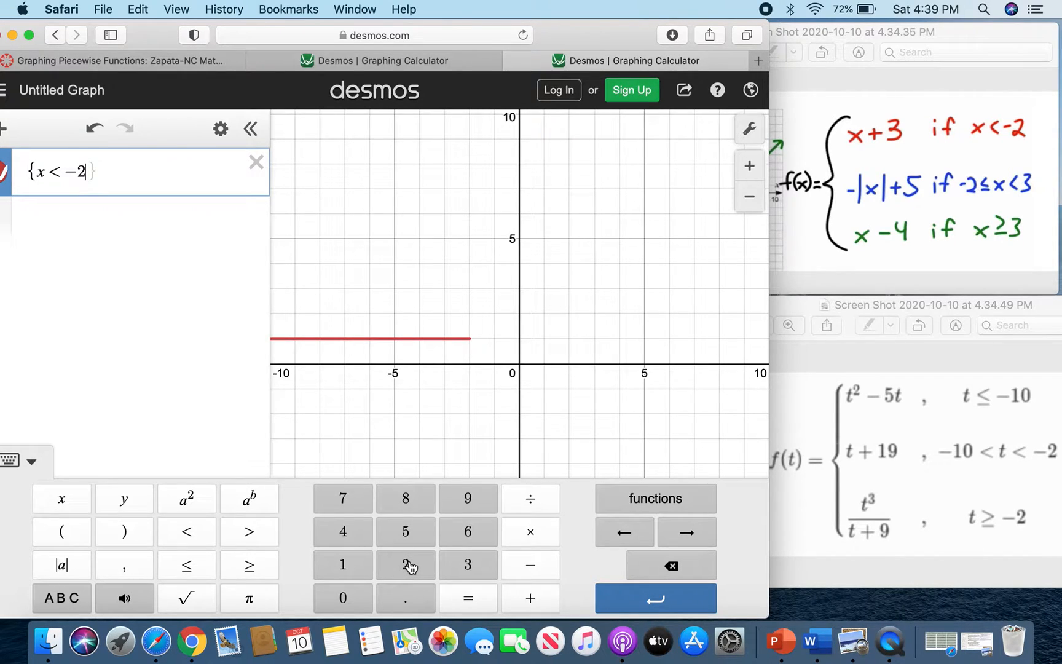
Complete the first piece by adding the expression x + 3 after the condition.
type(":")
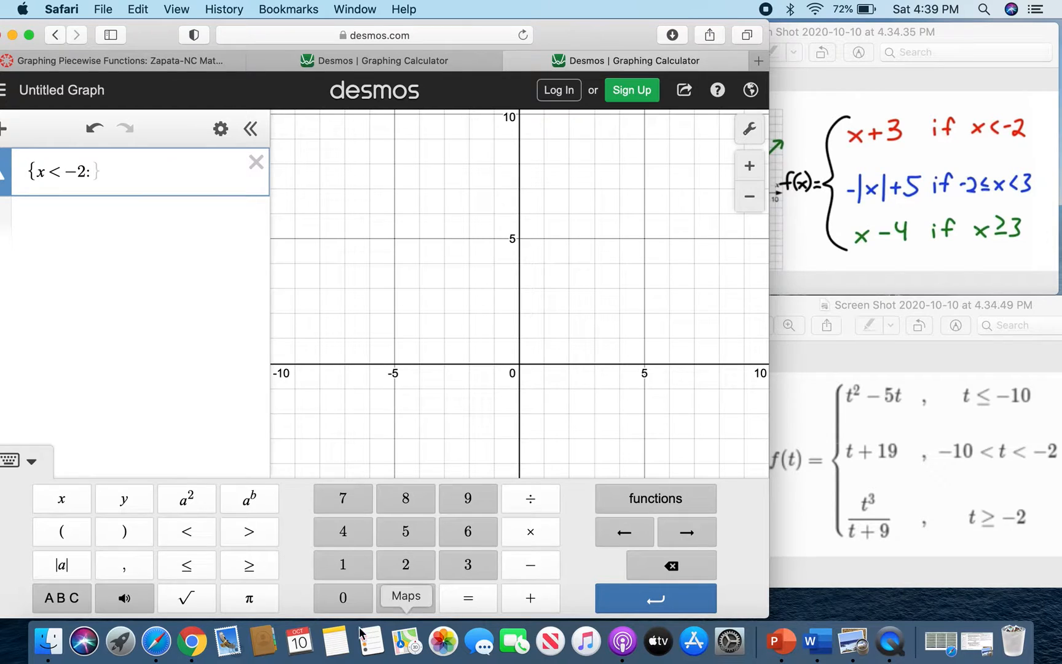
left_click(65, 499)
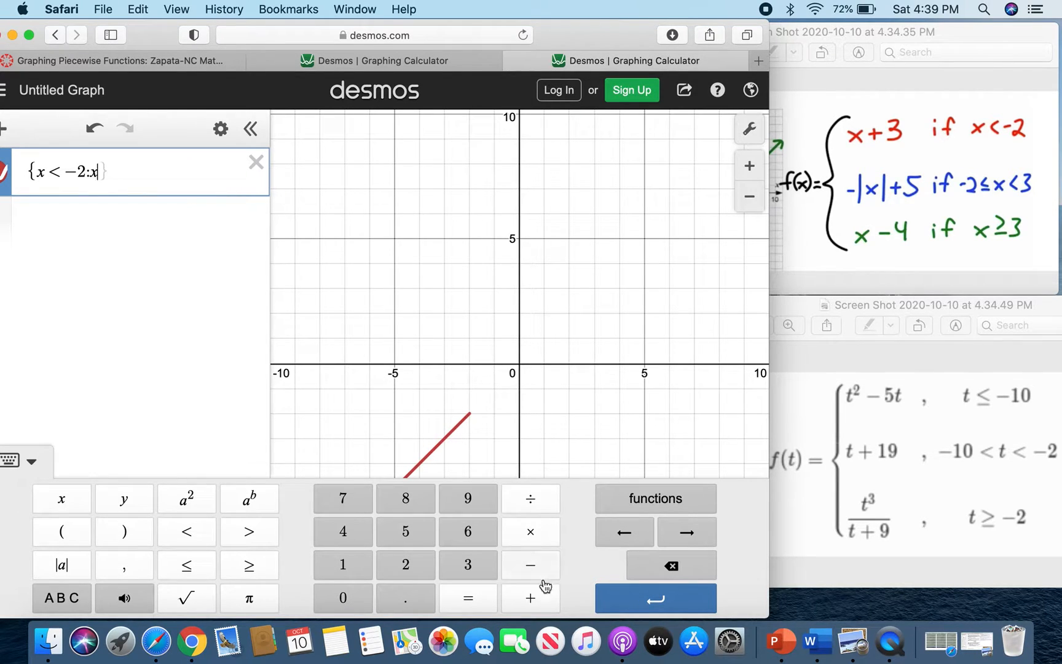
left_click(536, 594)
left_click(482, 575)
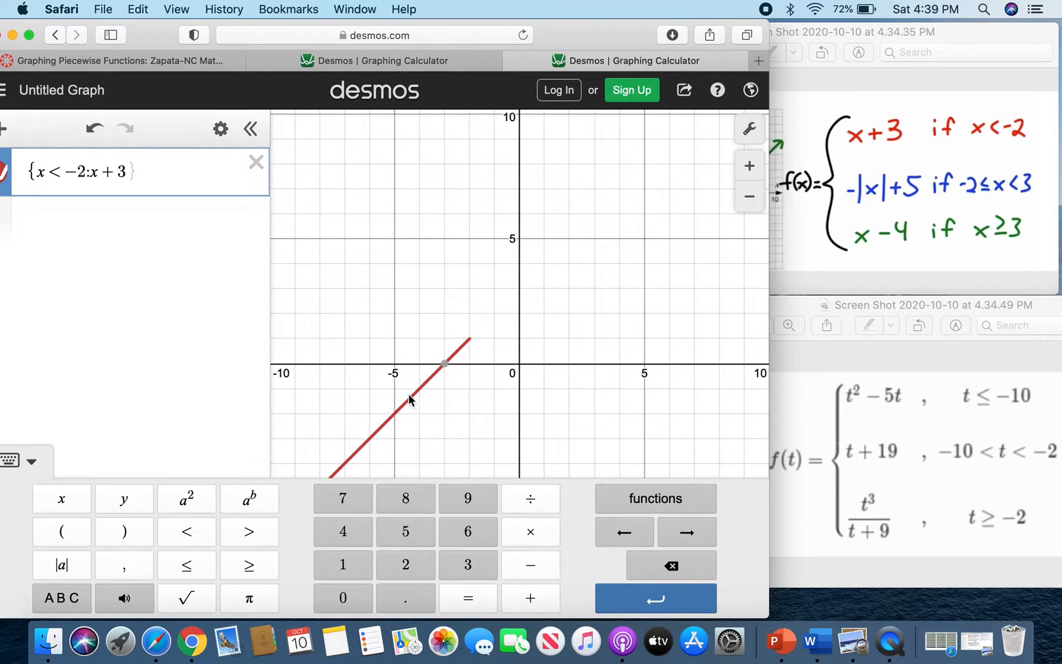
key("Escape")
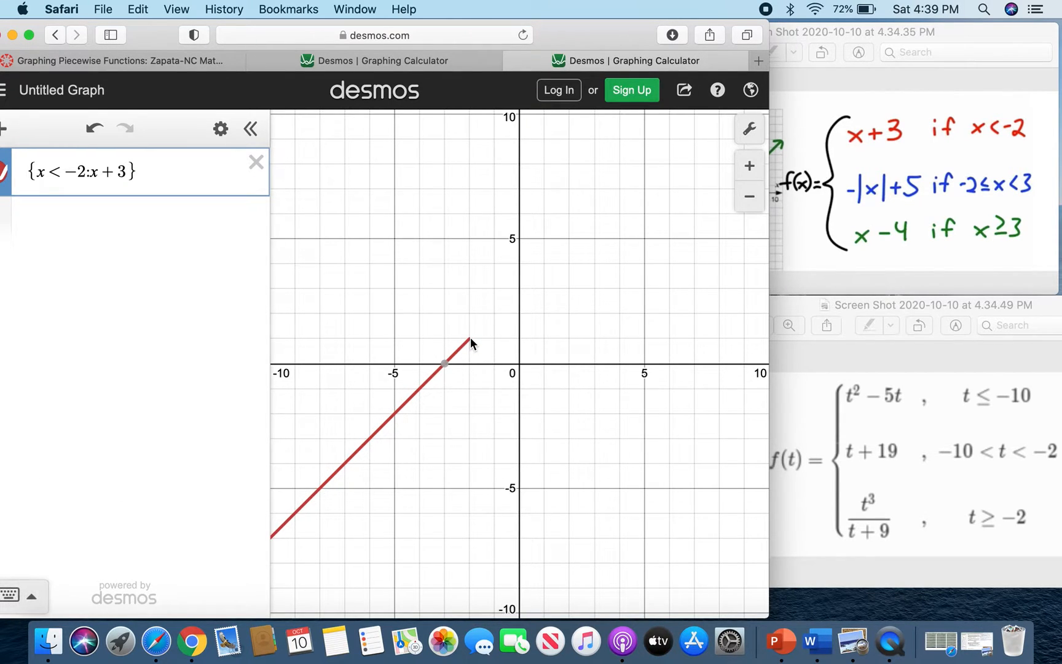
Inspect the first piece's endpoint at x = −2 on the graph.
left_click(474, 337)
left_click(24, 595)
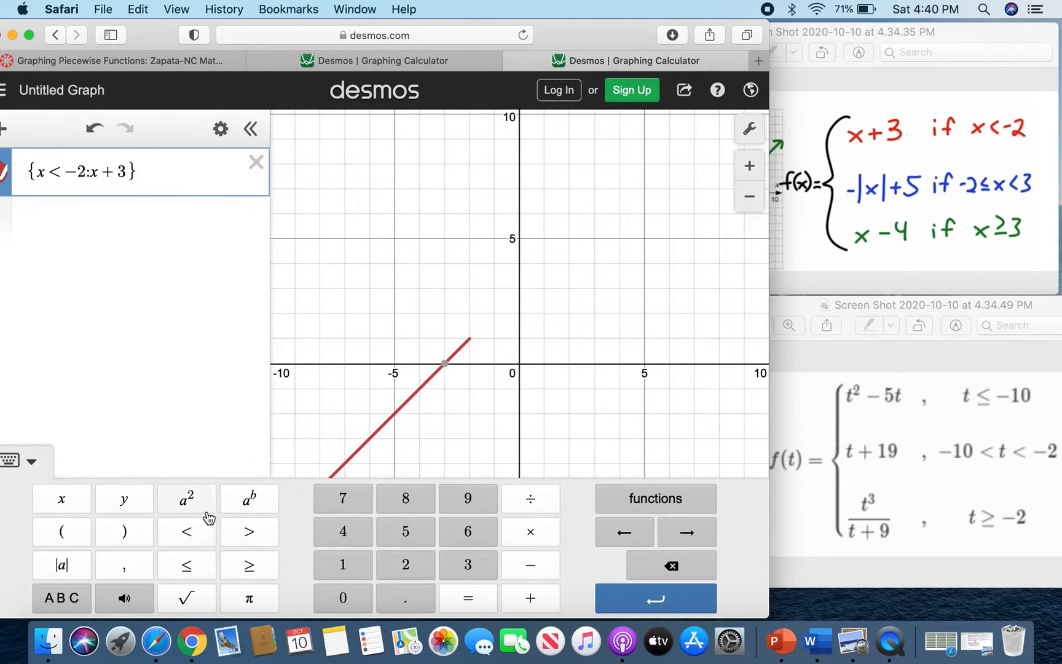
left_click(472, 339)
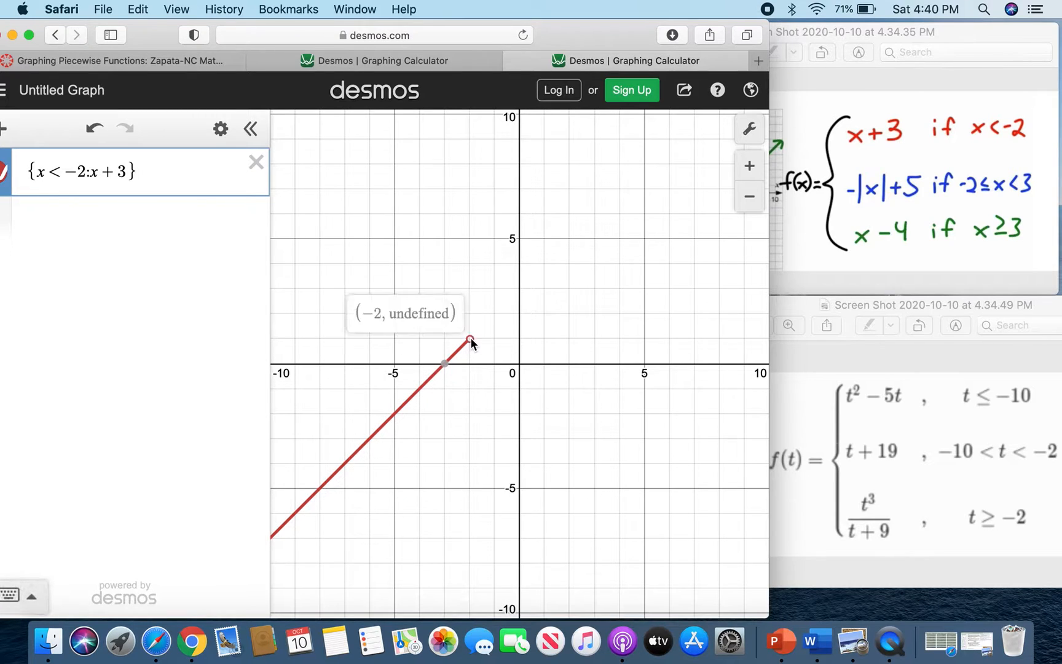
left_click(24, 594)
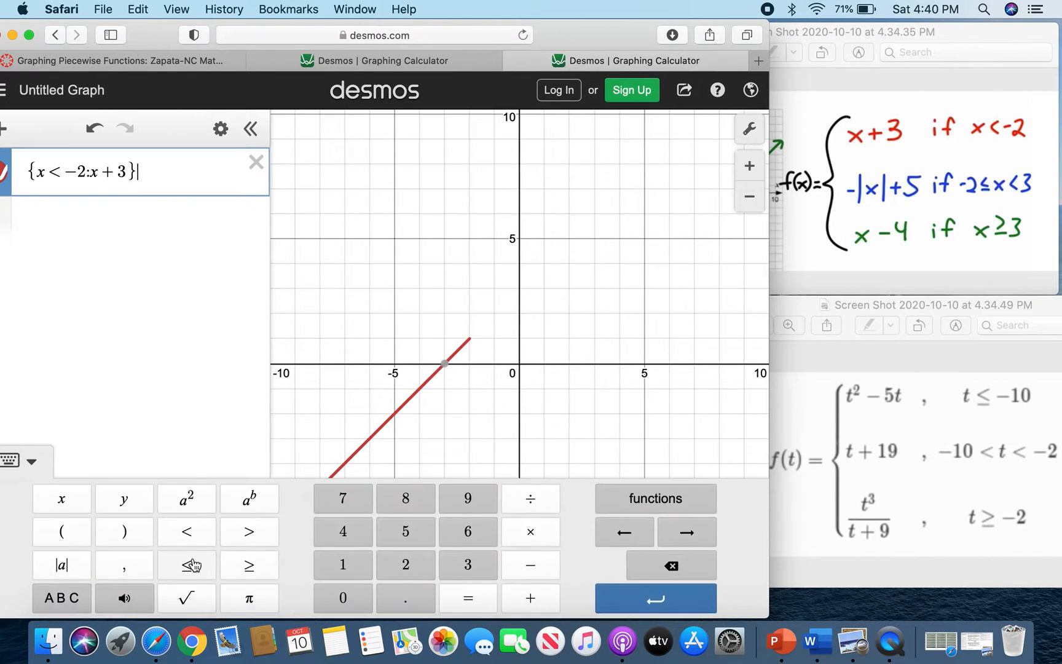
Add a second expression in braces with the condition −2 ≤ x < 3.
left_click(123, 216)
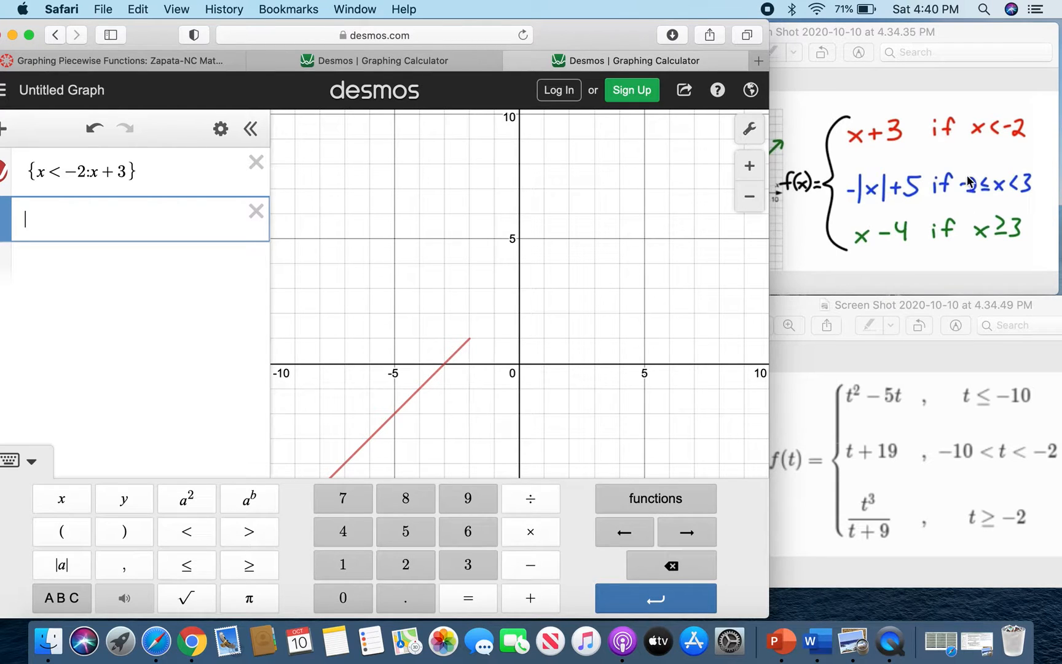
left_click(63, 600)
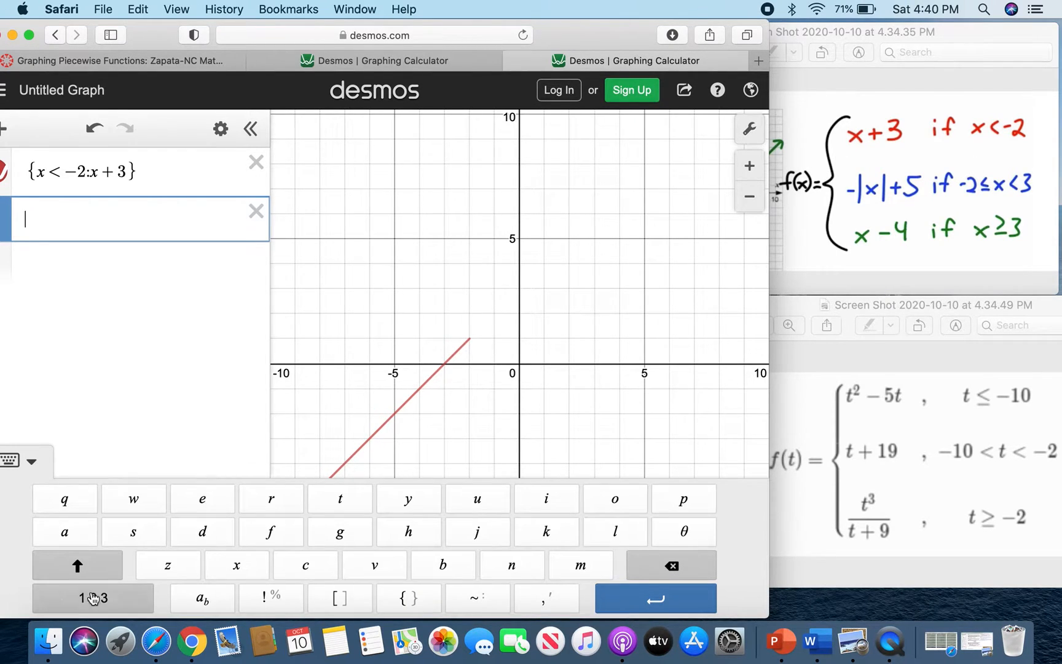
left_click(411, 599)
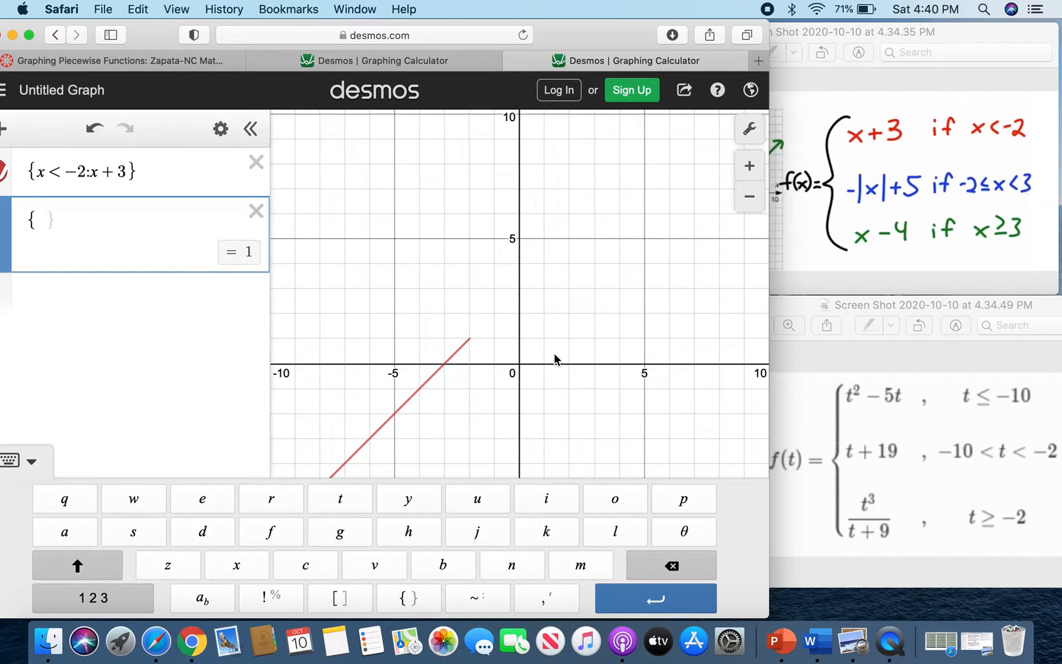
left_click(90, 597)
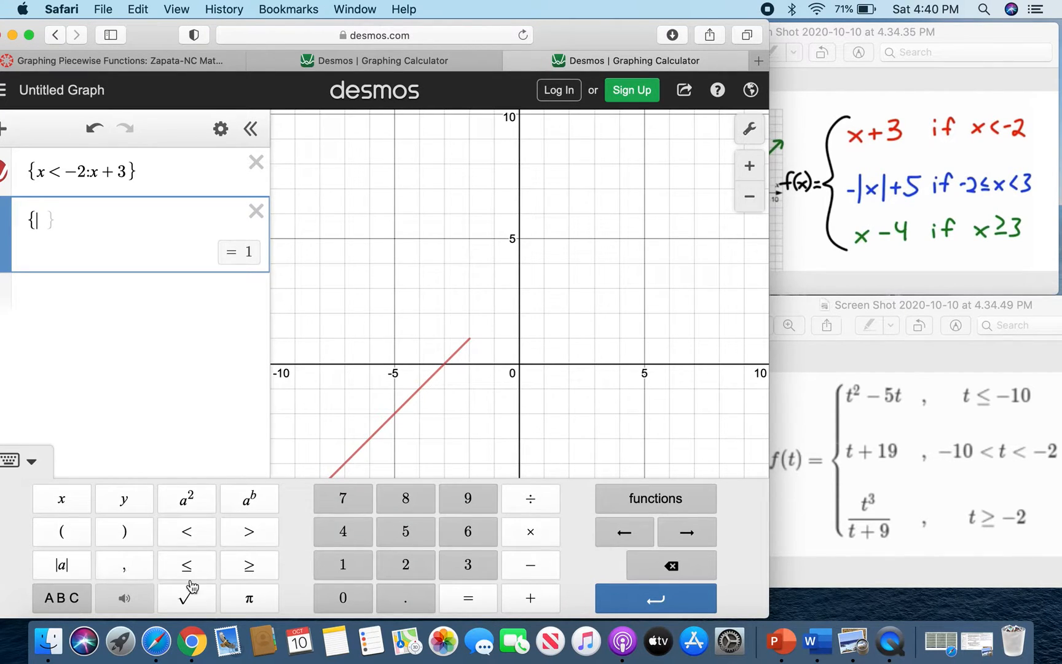
left_click(541, 572)
left_click(413, 569)
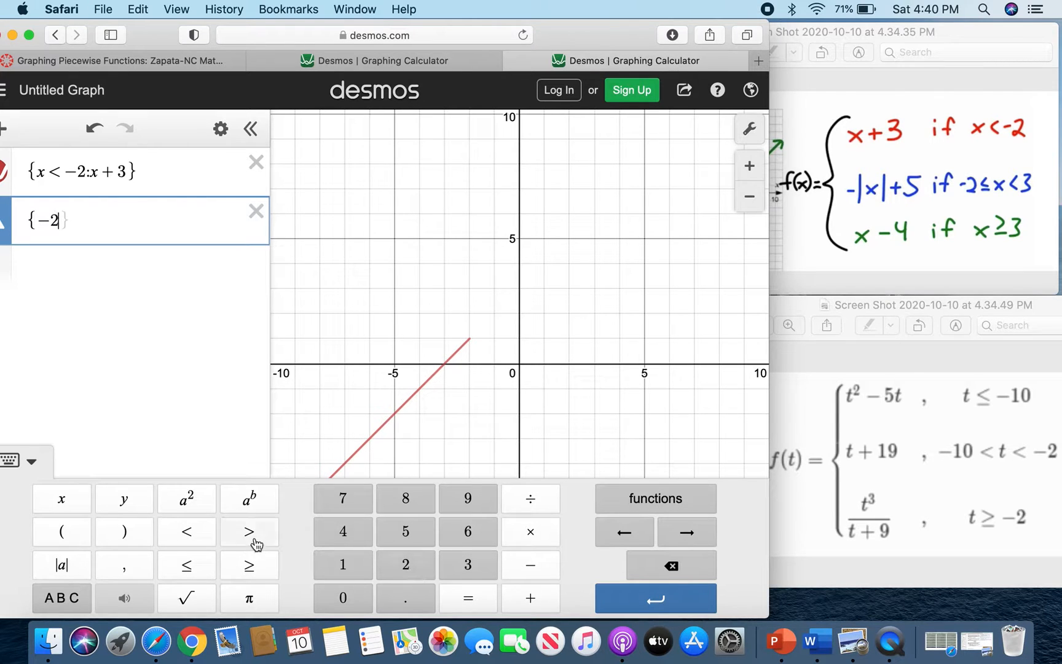
left_click(190, 567)
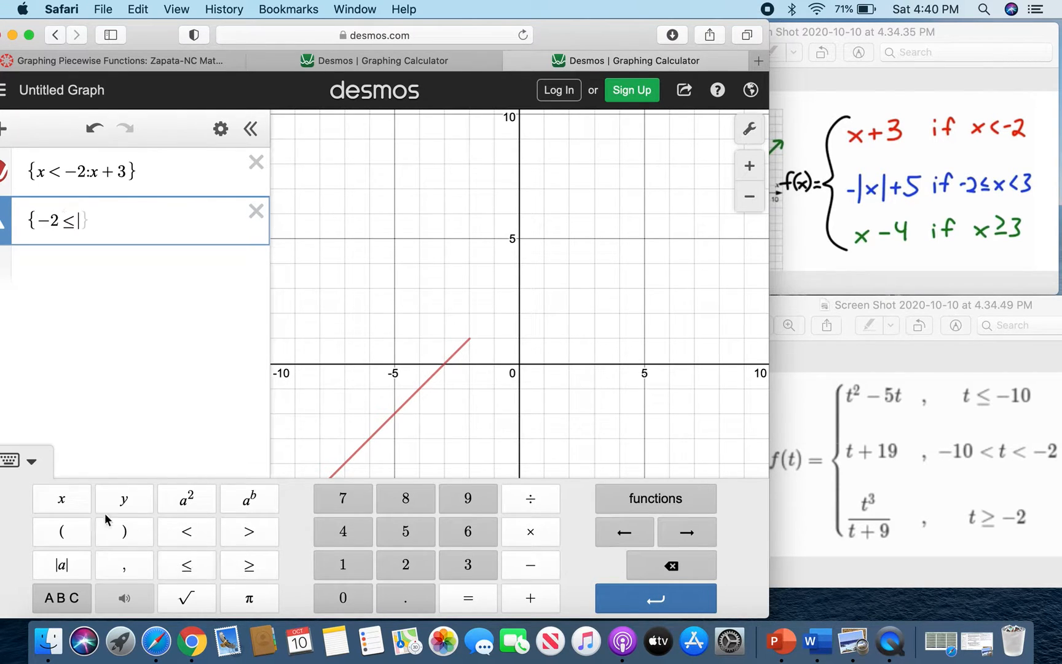
left_click(62, 501)
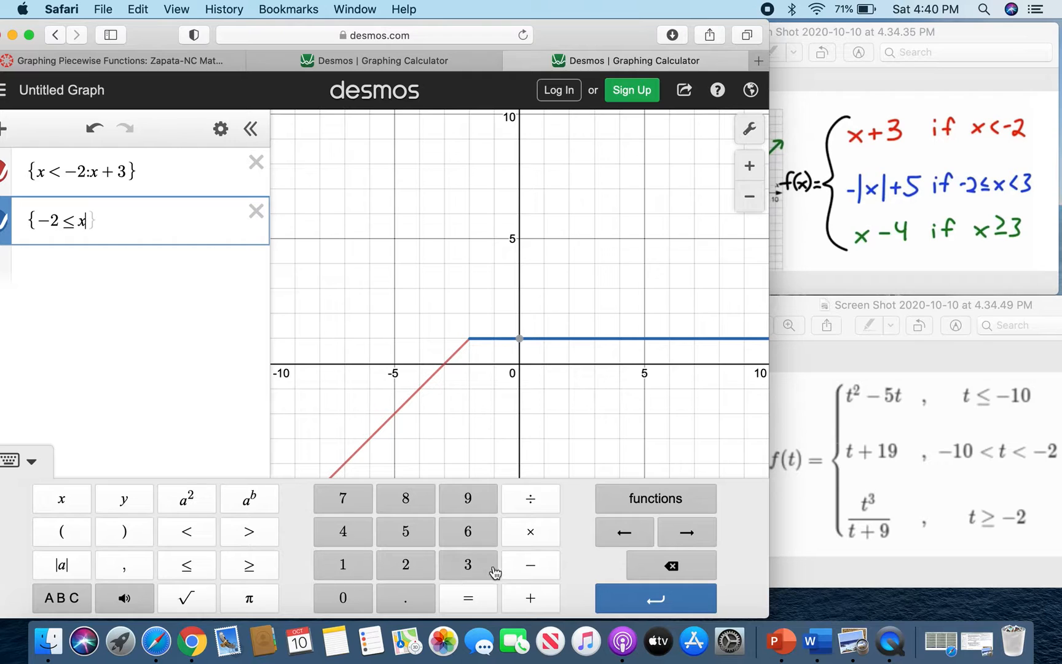
left_click(196, 535)
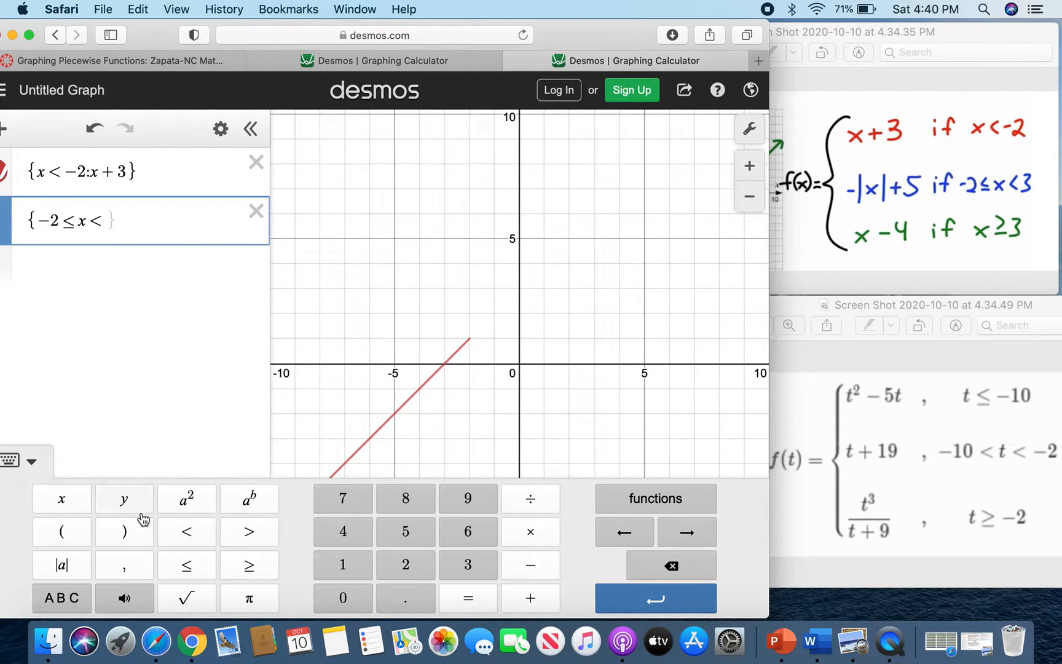
left_click(471, 565)
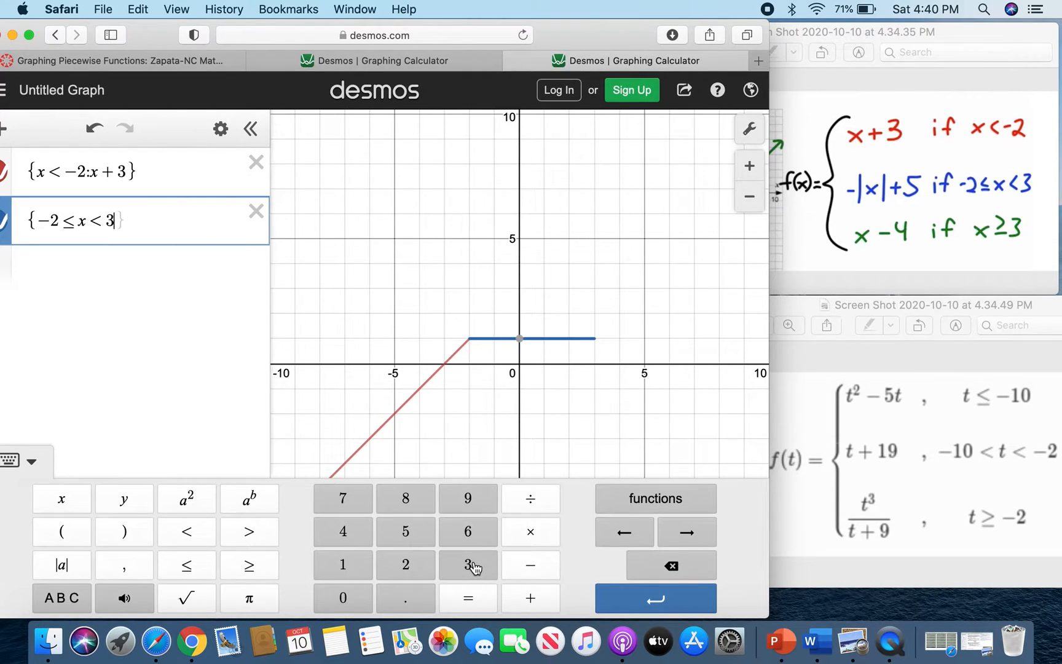
Complete the second piece with the expression −|x| + 5.
type(":")
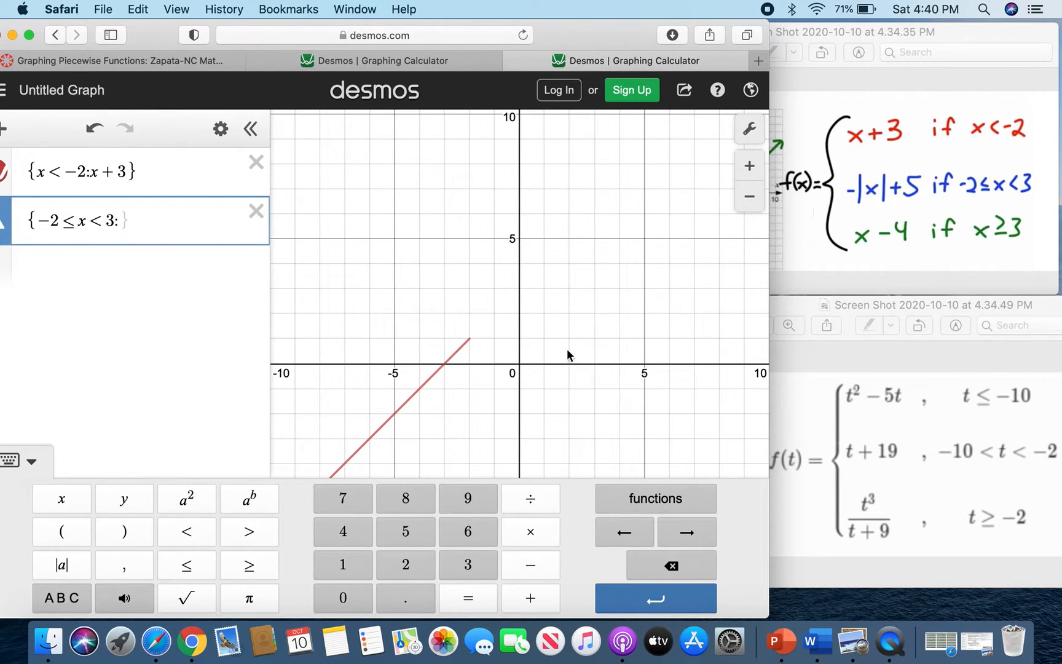
left_click(534, 567)
left_click(65, 562)
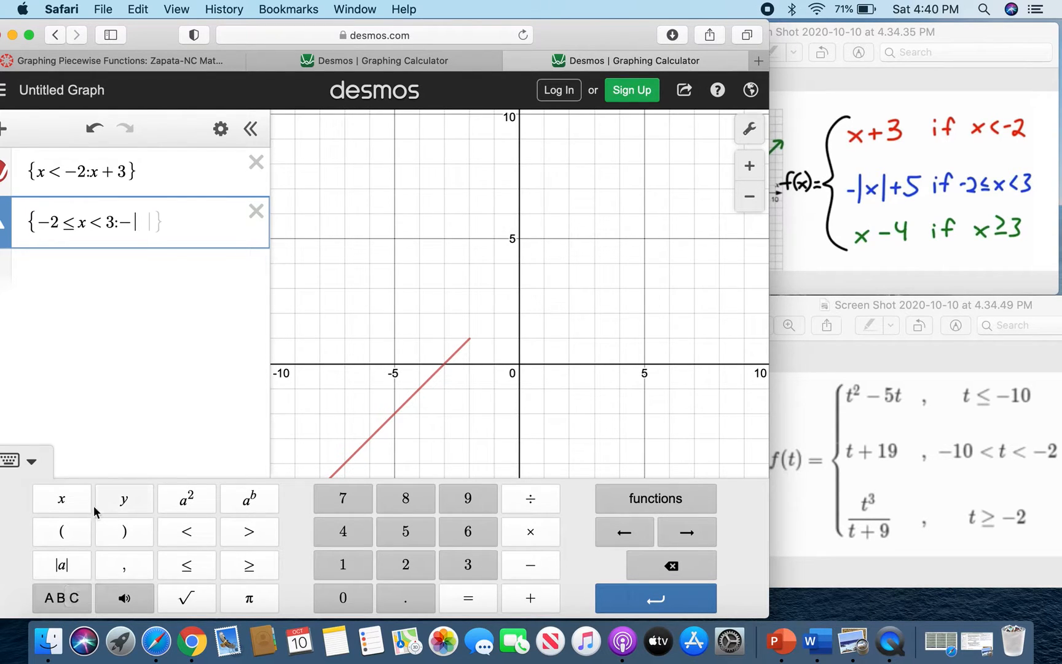
left_click(61, 499)
left_click(706, 532)
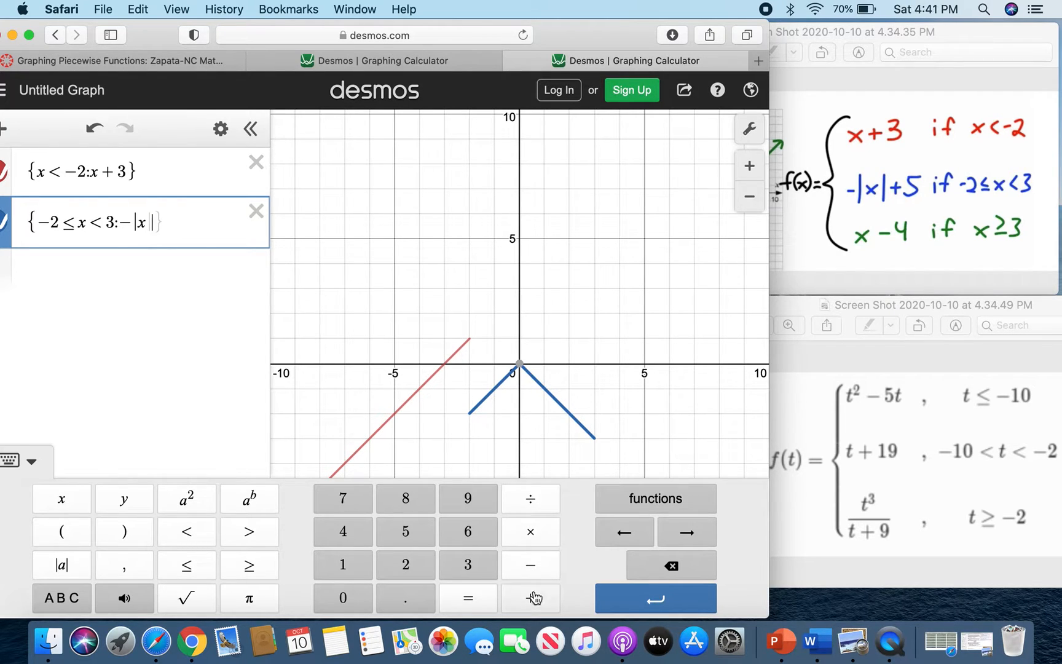
left_click(515, 597)
left_click(407, 533)
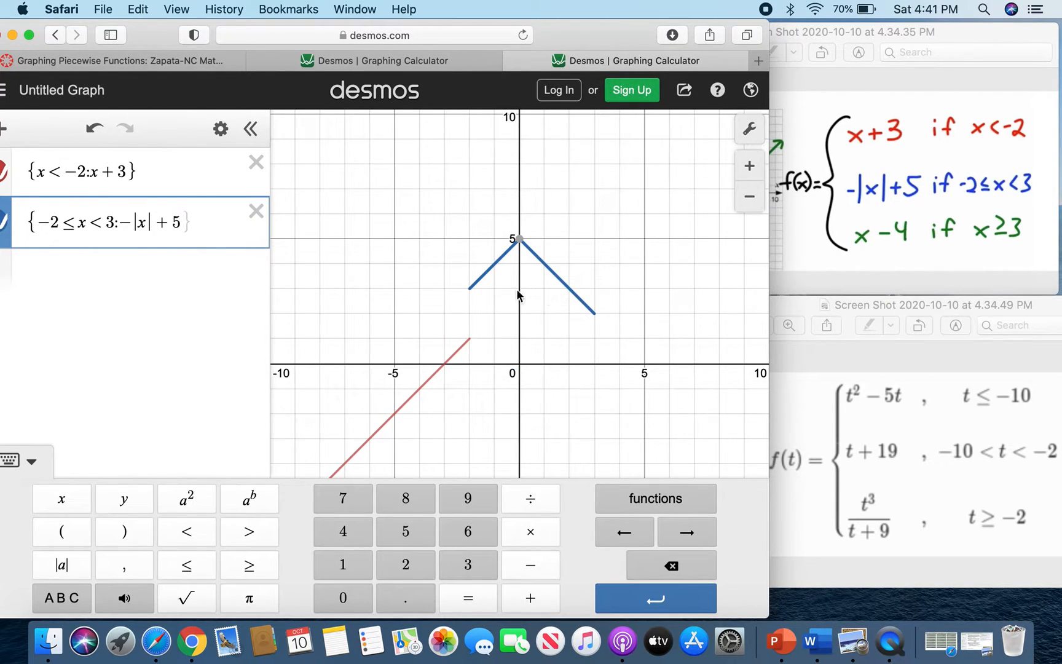
Inspect the second piece's endpoint at x = 3 on the graph.
left_click(470, 288)
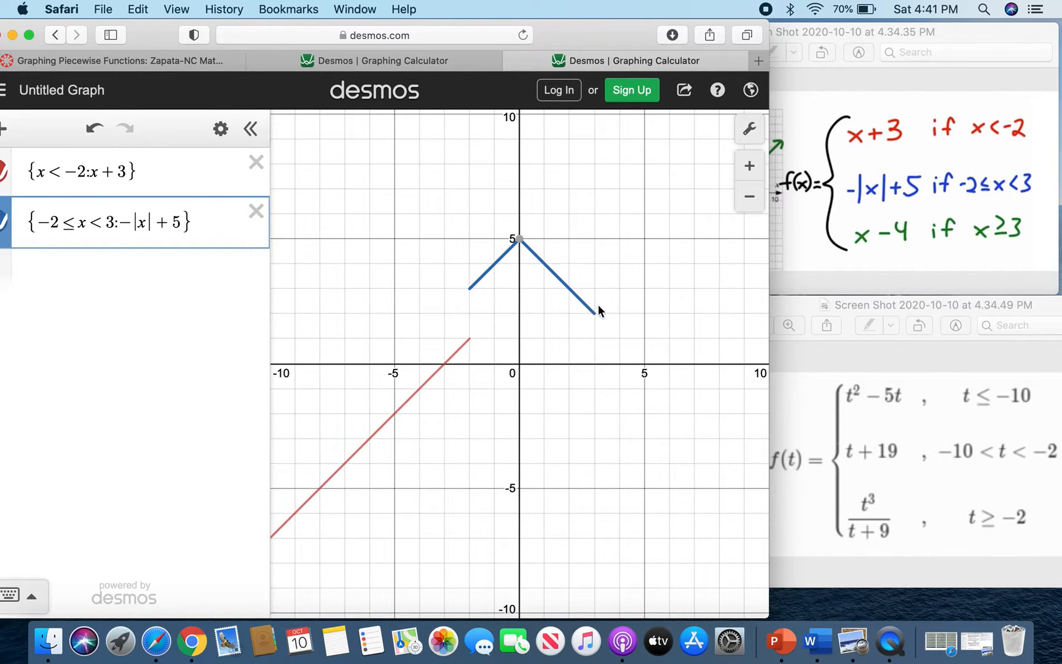
left_click(594, 314)
left_click(595, 314)
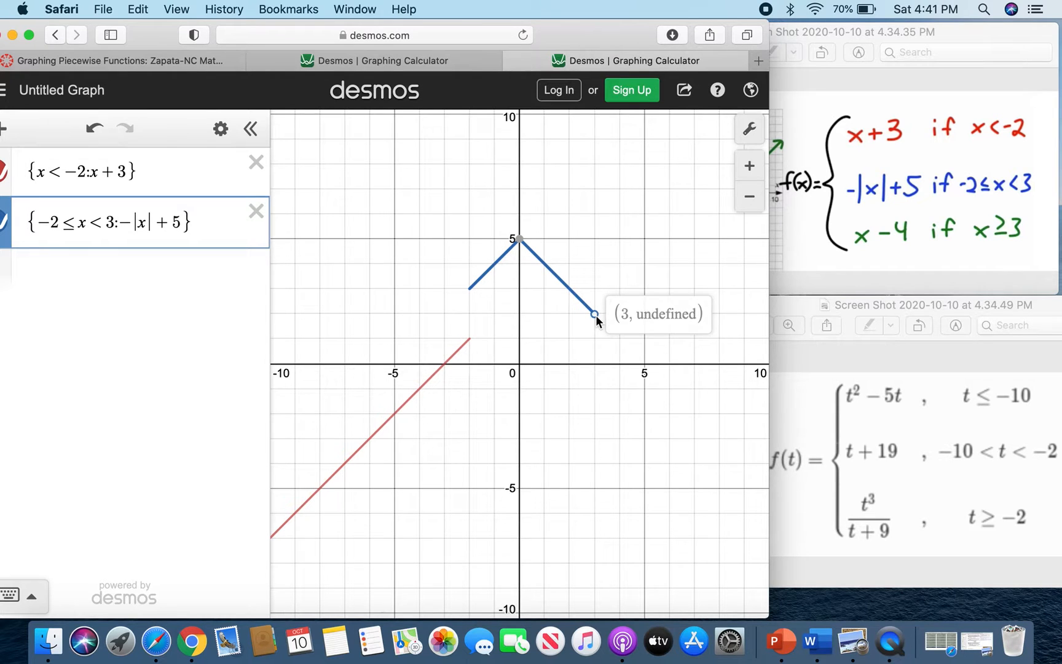
left_click(596, 316)
left_click(595, 316)
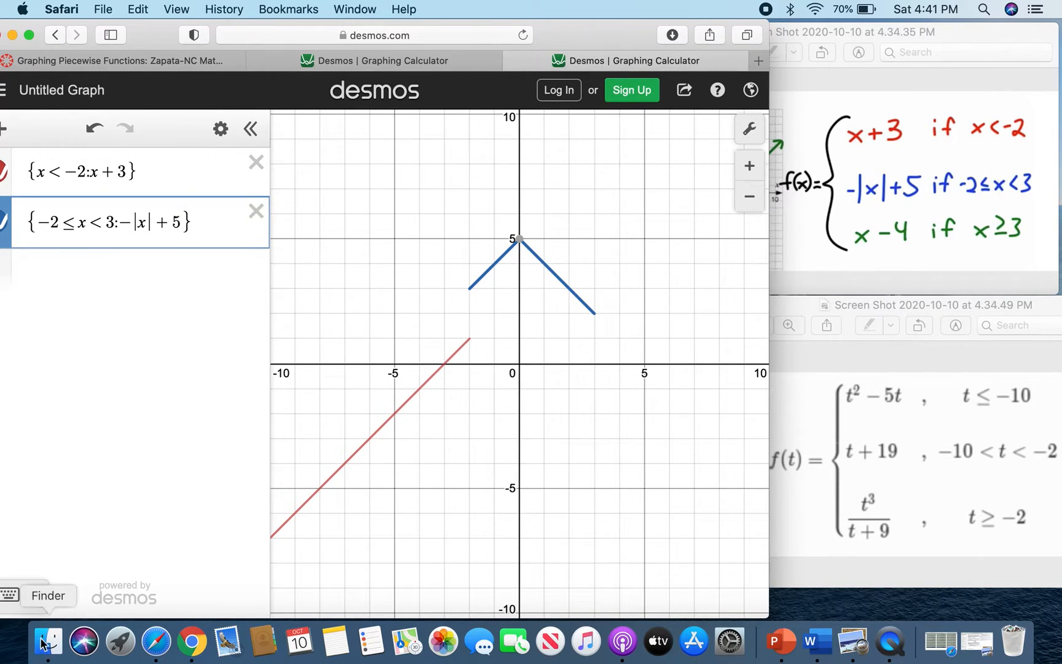
Add a third expression in braces with the condition x ≥ 3.
left_click(11, 595)
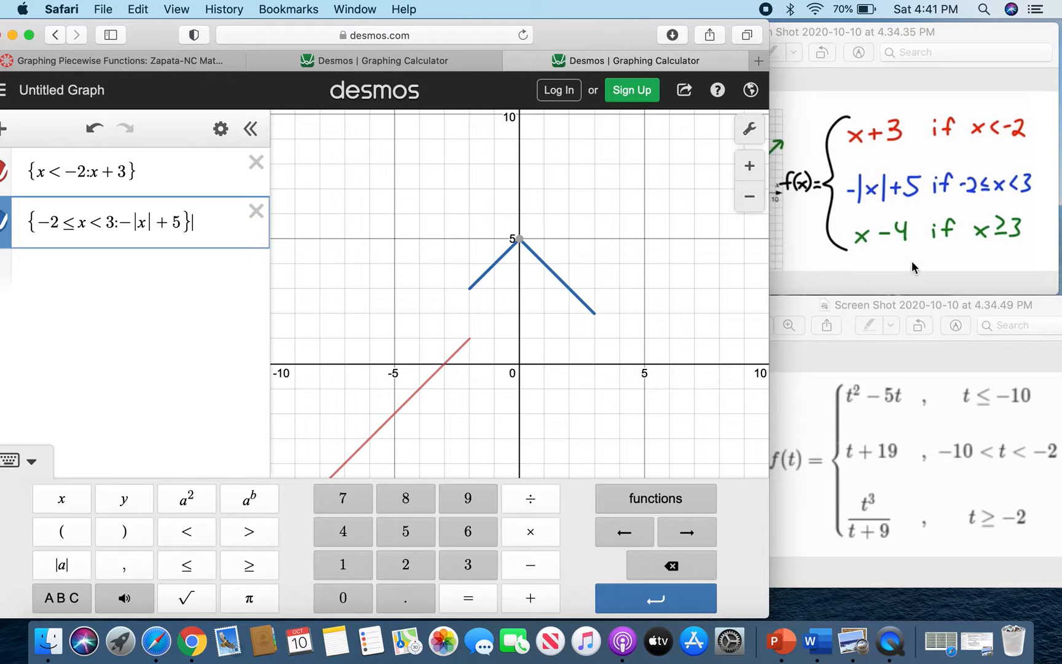
left_click(148, 274)
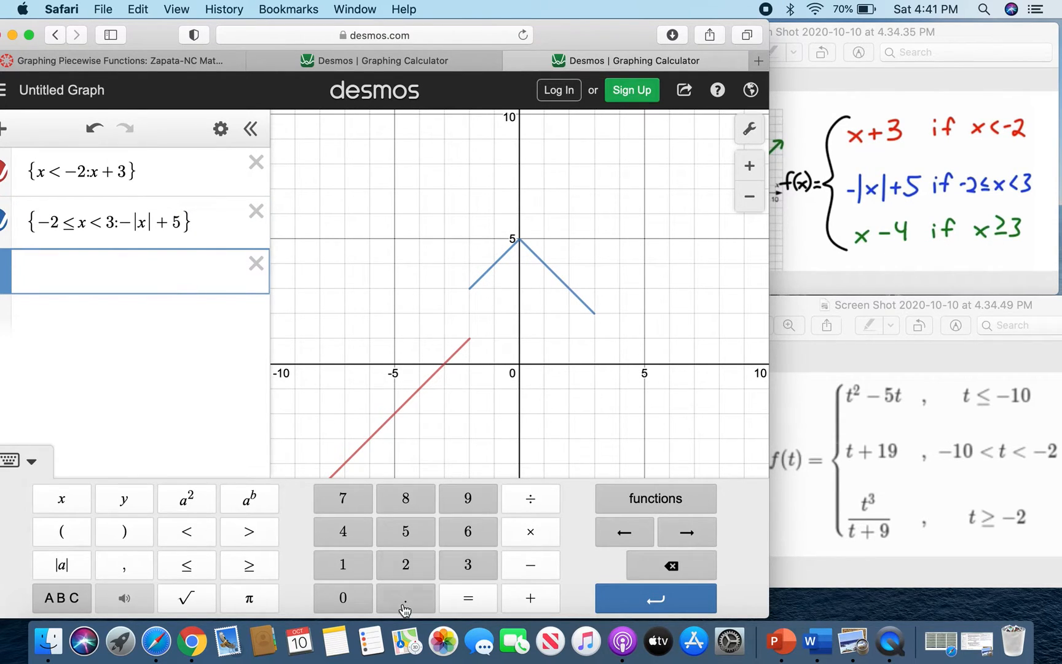
left_click(68, 600)
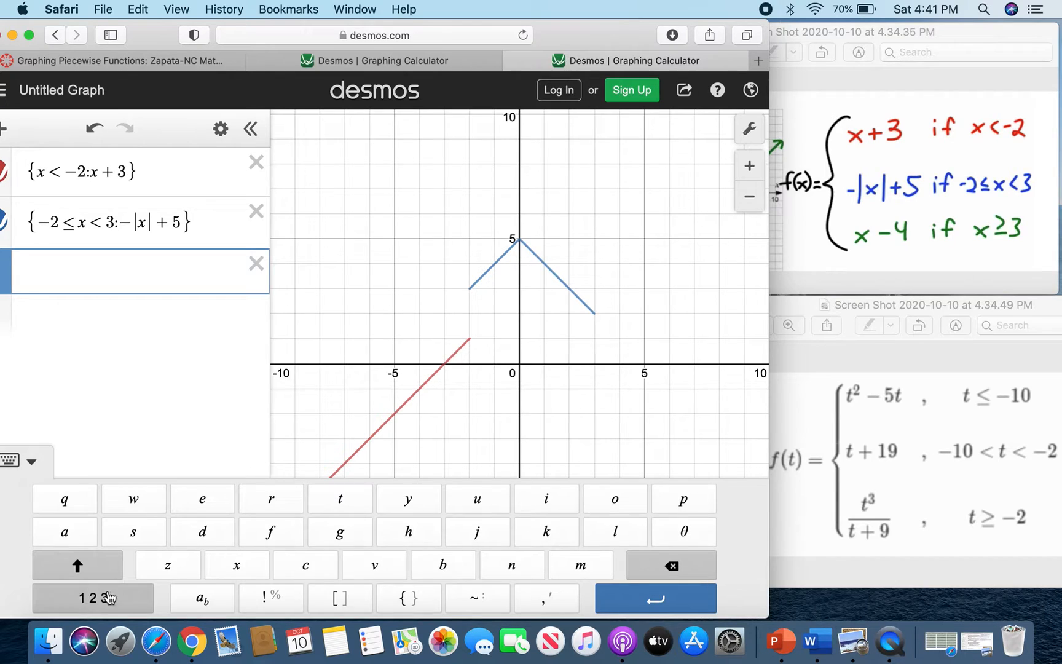
left_click(408, 598)
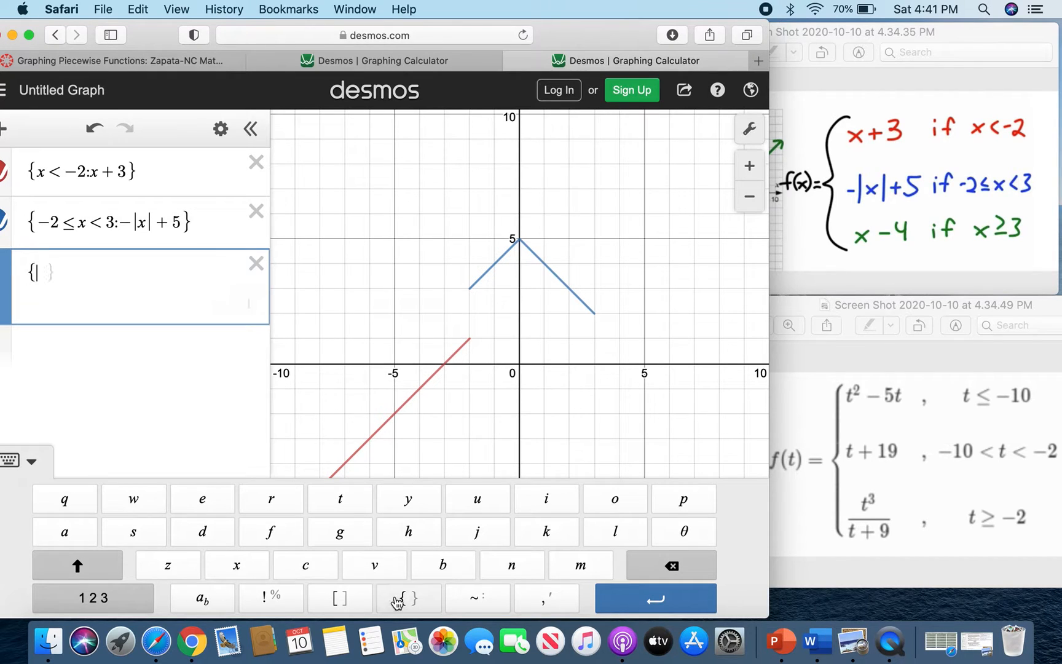
left_click(93, 598)
left_click(63, 500)
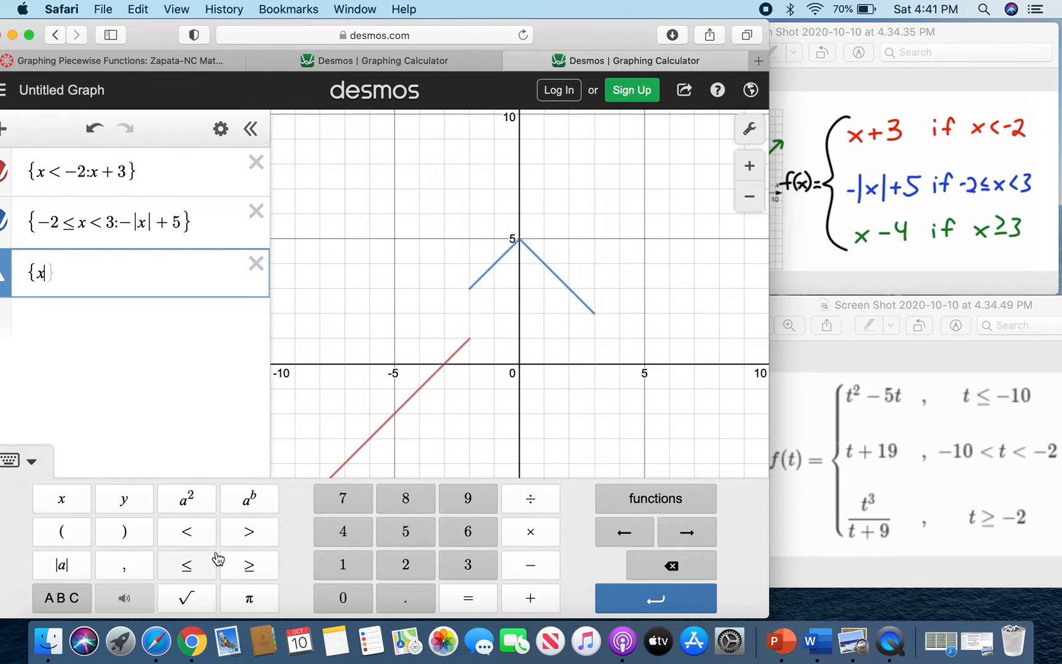
left_click(253, 568)
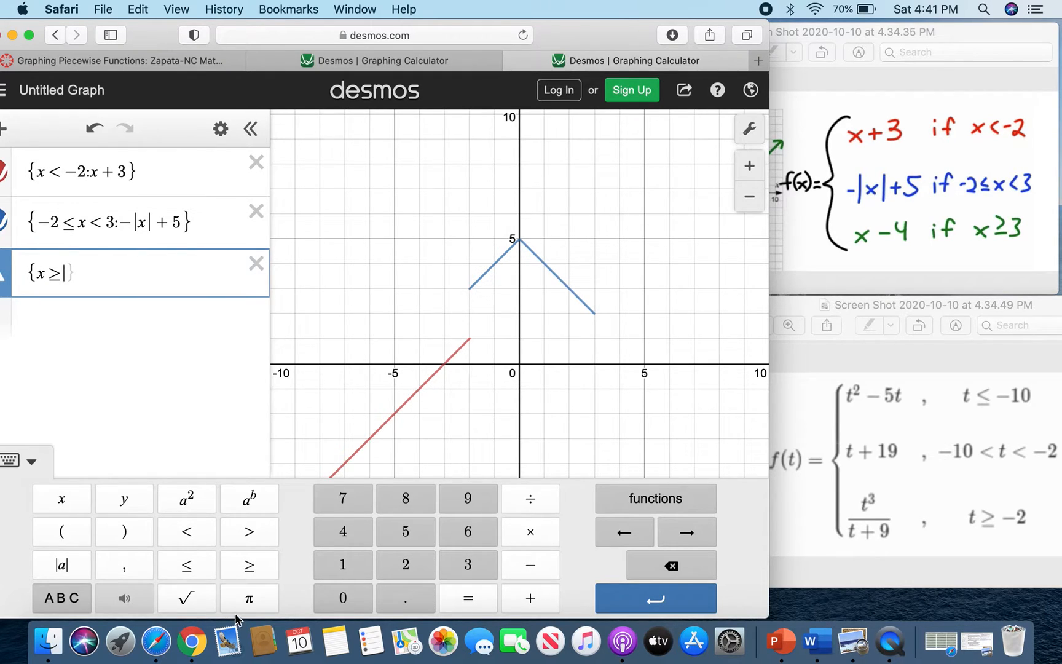
left_click(469, 568)
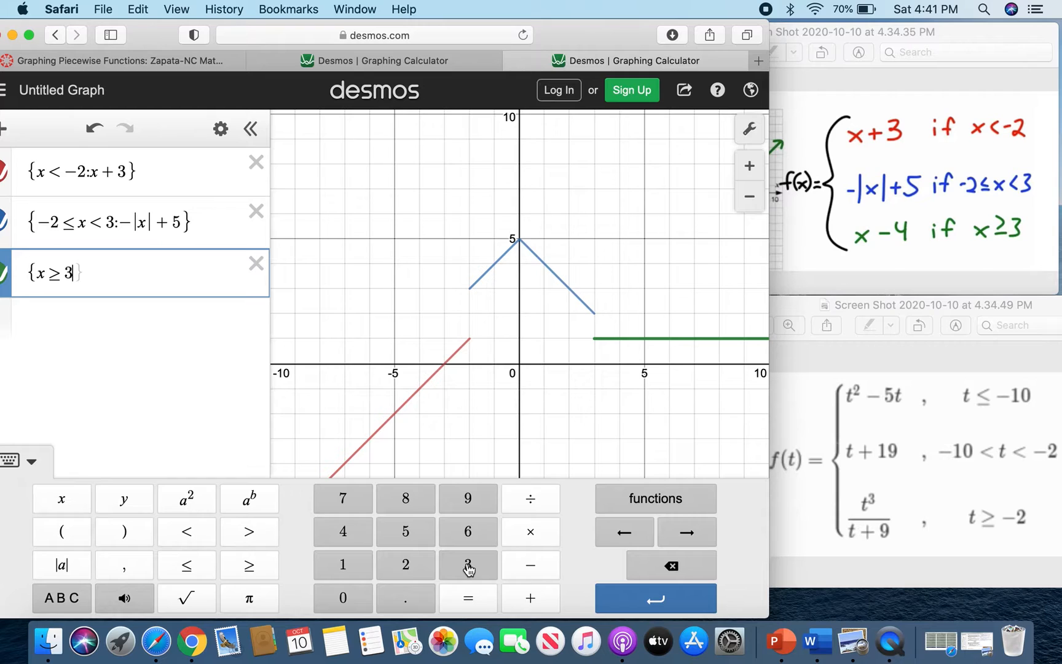
Complete the third piece with the expression x − 4.
type(":")
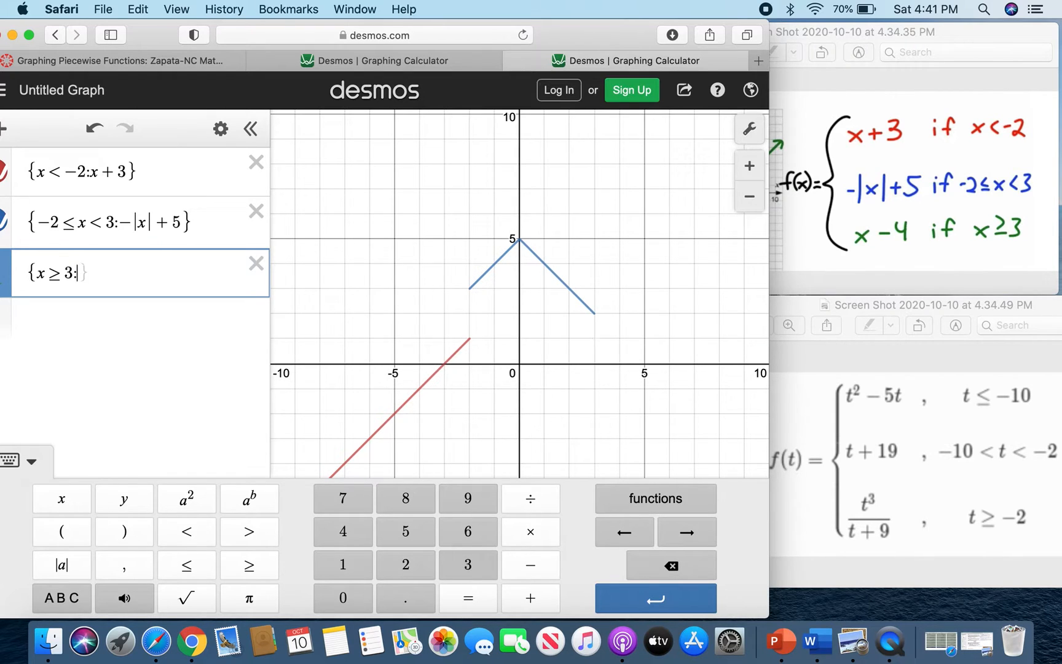
left_click(63, 501)
left_click(533, 569)
left_click(346, 533)
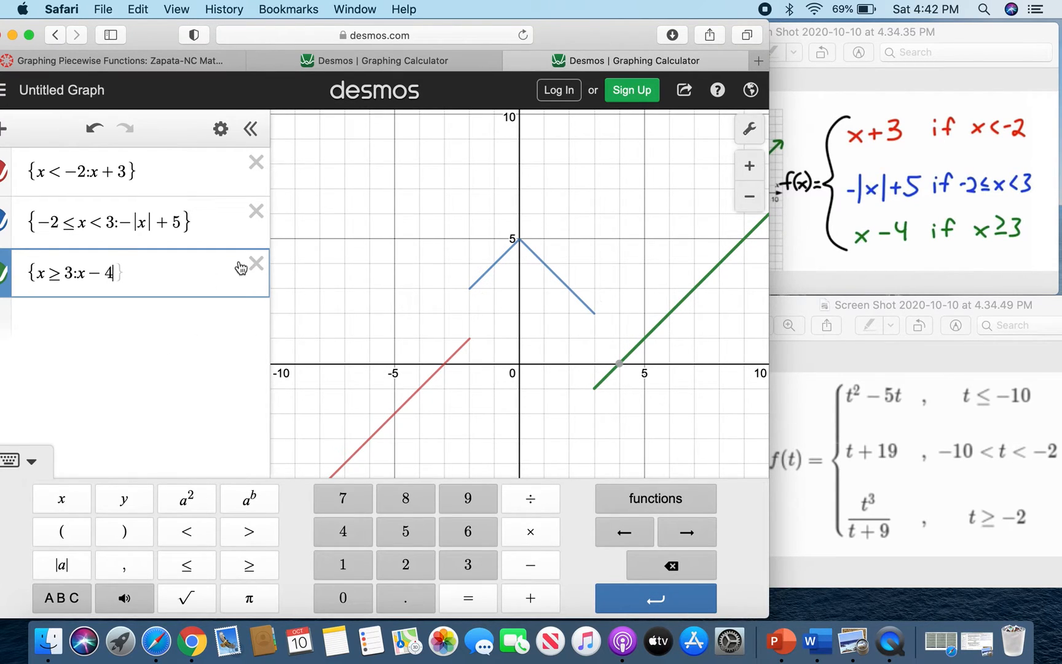
Compare the graph with the reference sketch and delete all three piecewise expressions.
left_click(797, 261)
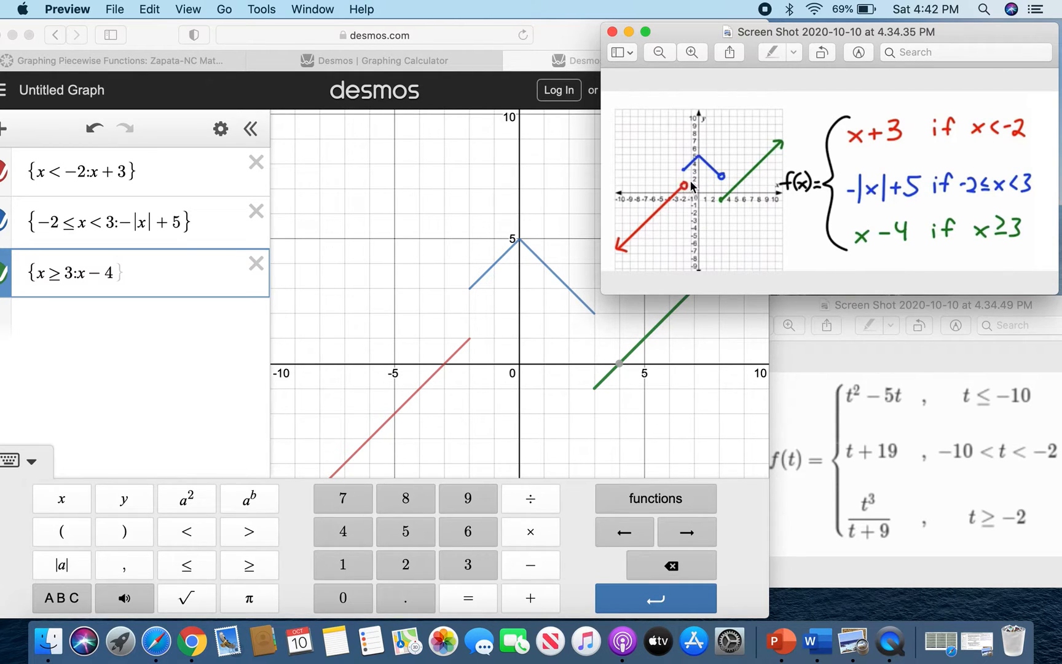
left_click(113, 243)
left_click(256, 263)
left_click(256, 211)
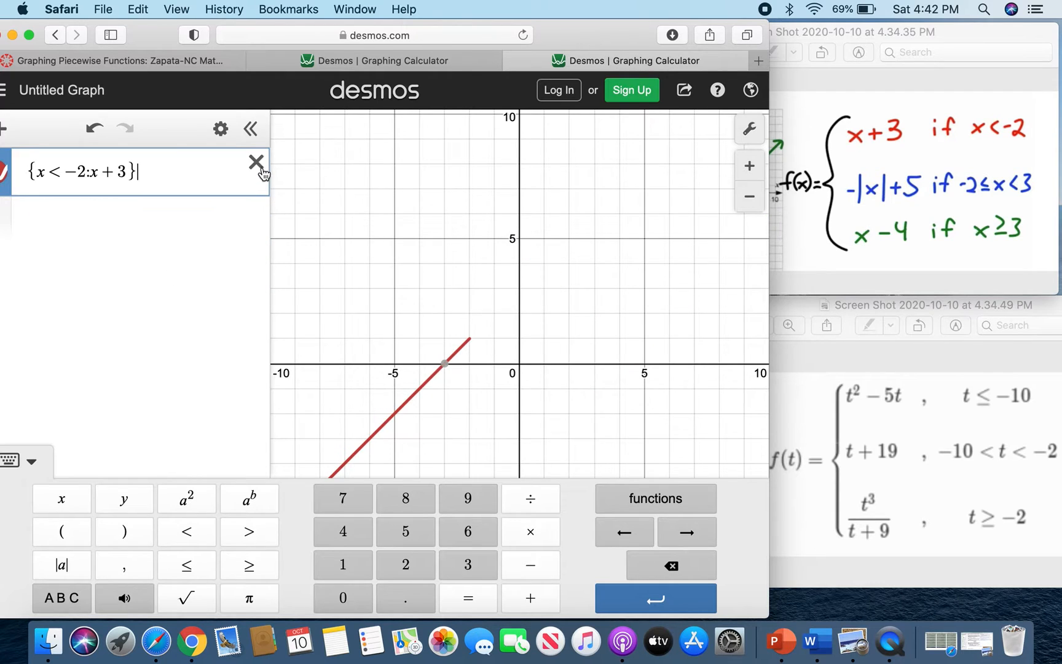
left_click(256, 163)
Start a new expression in braces with the condition x ≤ −10 for the second function.
left_click(892, 434)
left_click_drag(804, 307, 808, 38)
left_click(78, 174)
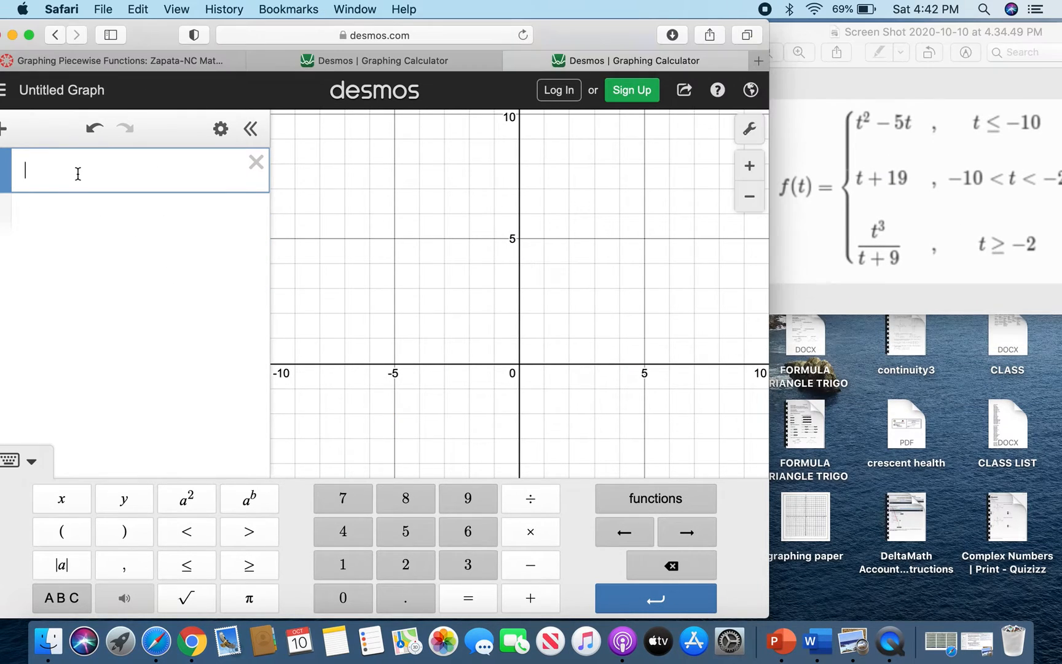
left_click(62, 599)
left_click(407, 600)
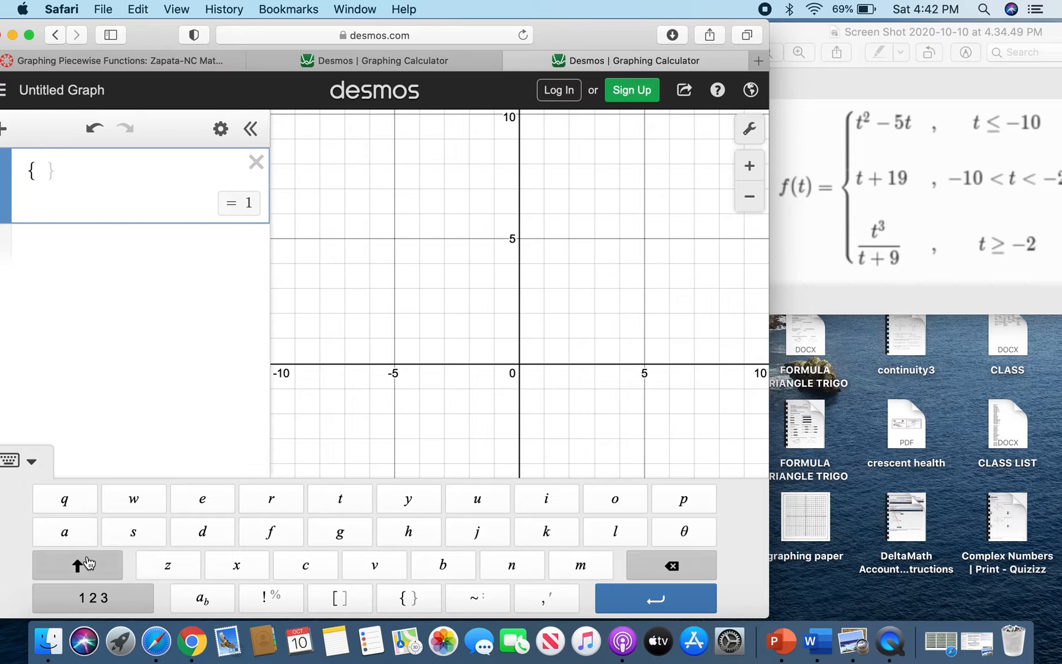
left_click(88, 604)
left_click(61, 499)
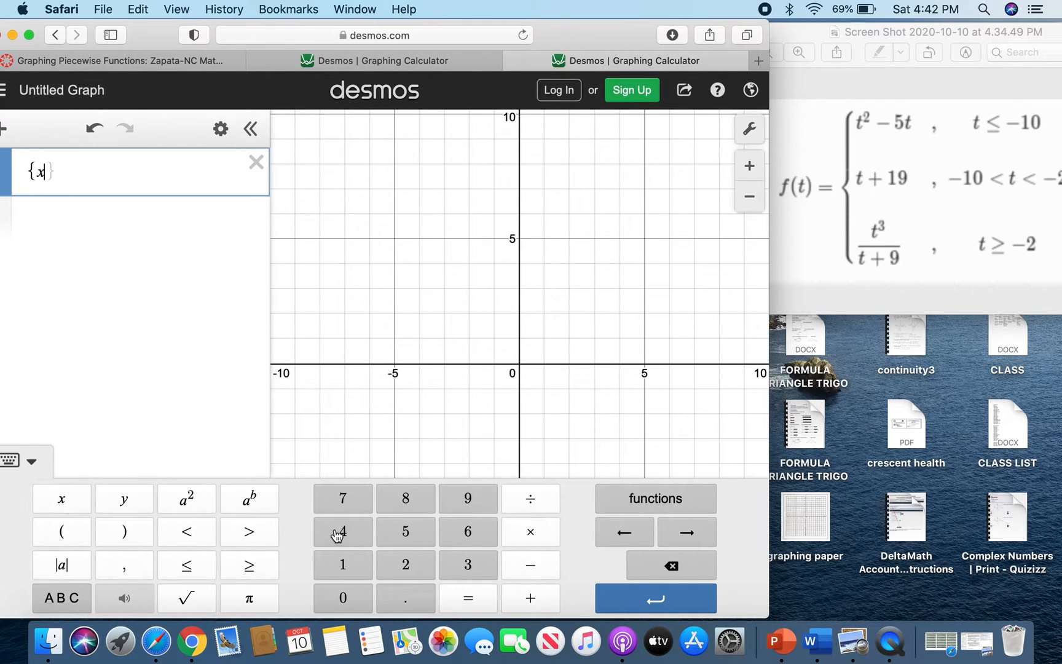
left_click(188, 565)
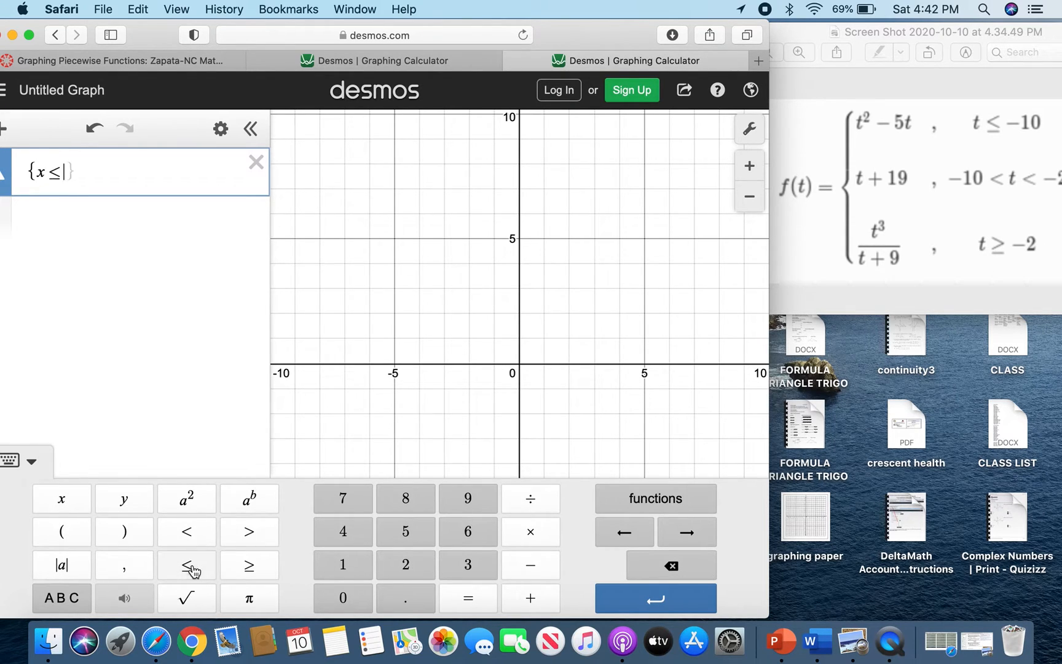
left_click(542, 571)
left_click(348, 566)
left_click(348, 597)
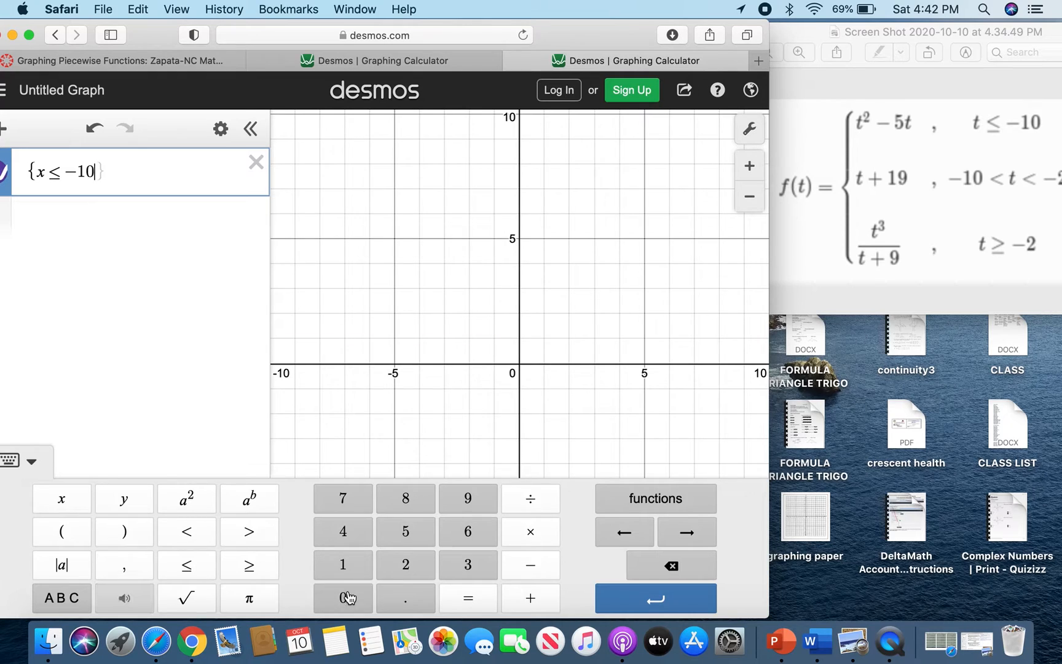
Complete the first piece with the expression x² − 5x.
type(":")
left_click(61, 497)
left_click(187, 500)
left_click(533, 565)
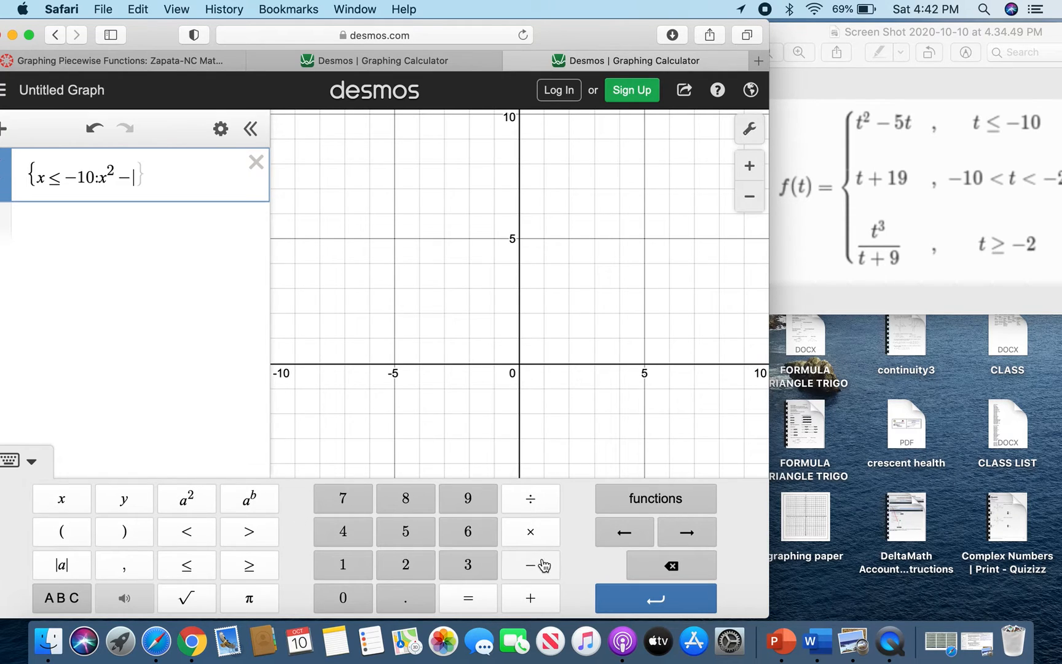
left_click(413, 532)
left_click(71, 501)
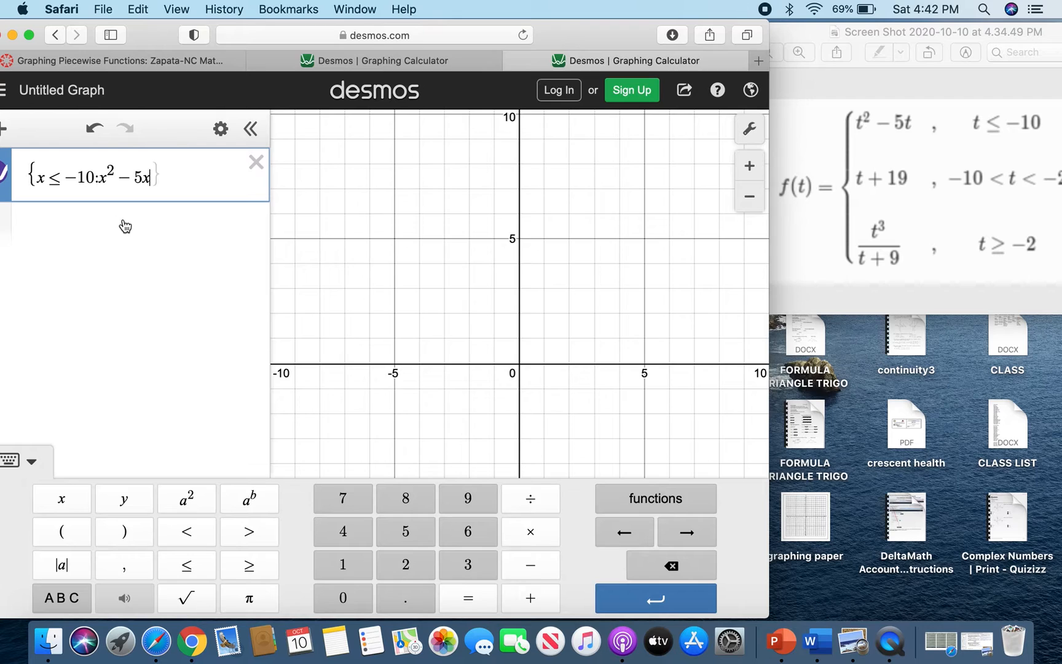
Retype the colon after −10 in the first piece and add a new expression line.
left_click(183, 263)
scroll(410, 370, "down", 5)
scroll(409, 370, "down", 5)
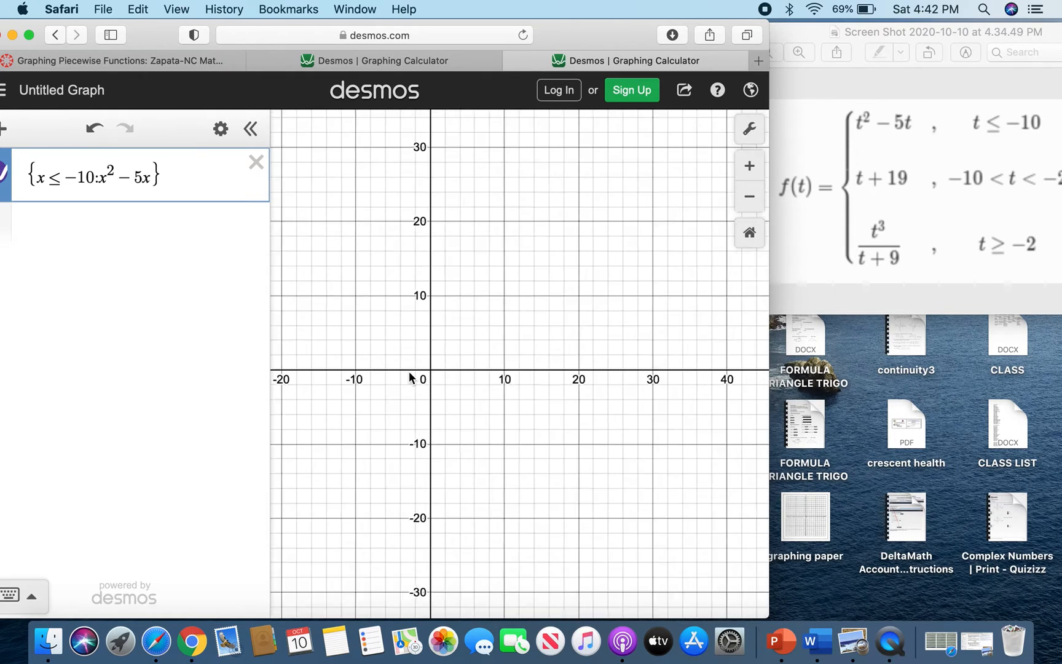
left_click(88, 177)
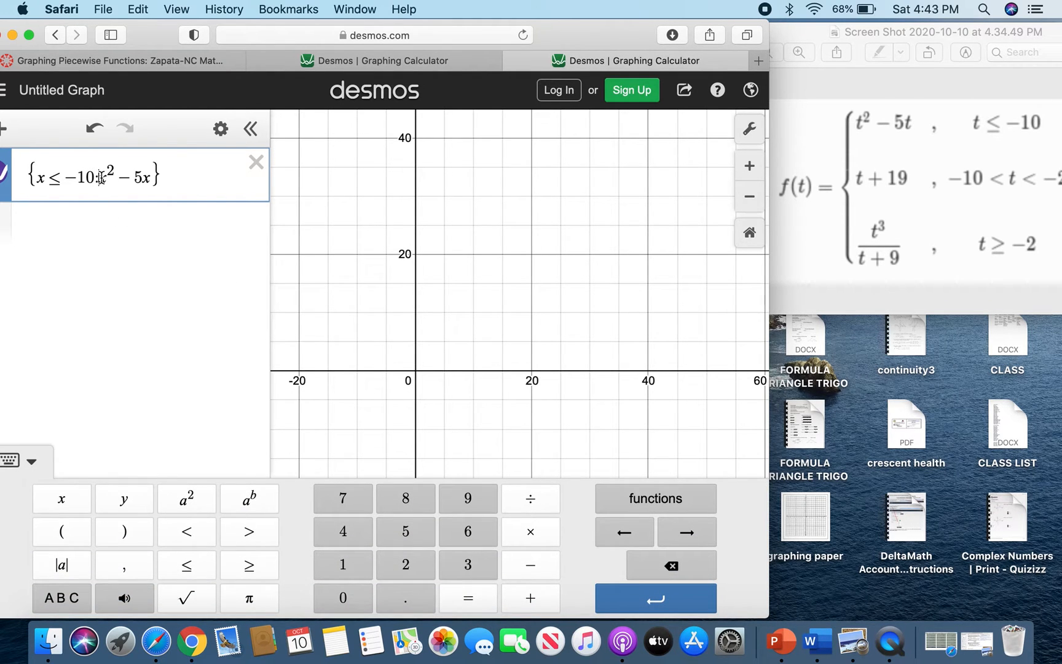
key("BackSpace")
type(":")
key("Return")
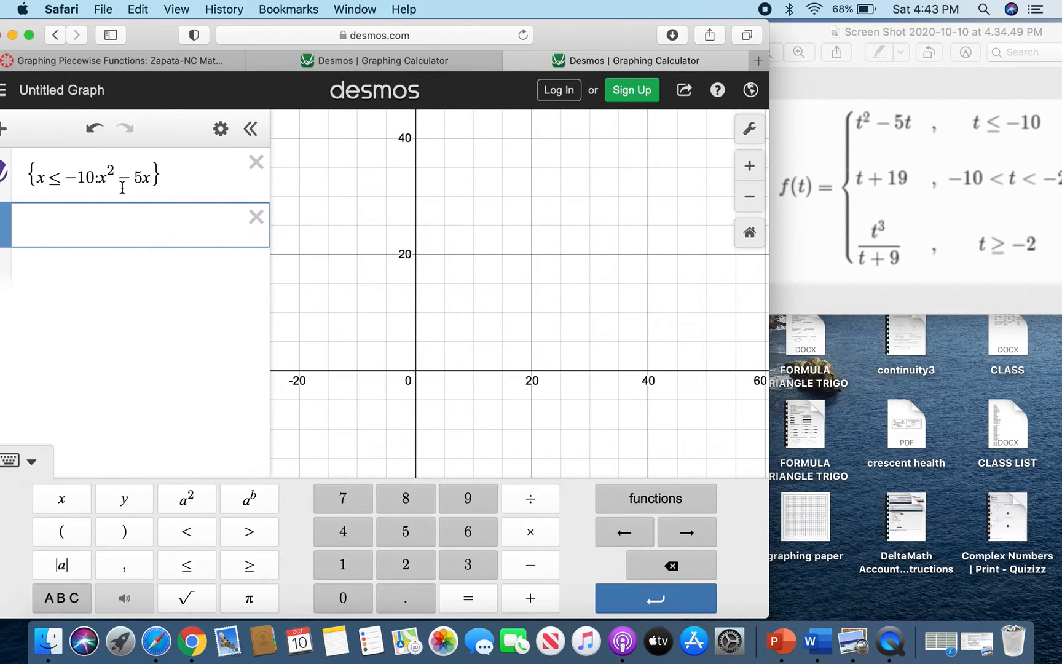
Zoom the graph in and out to locate the first piece's curve.
left_click(367, 291)
scroll(482, 304, "down", 10)
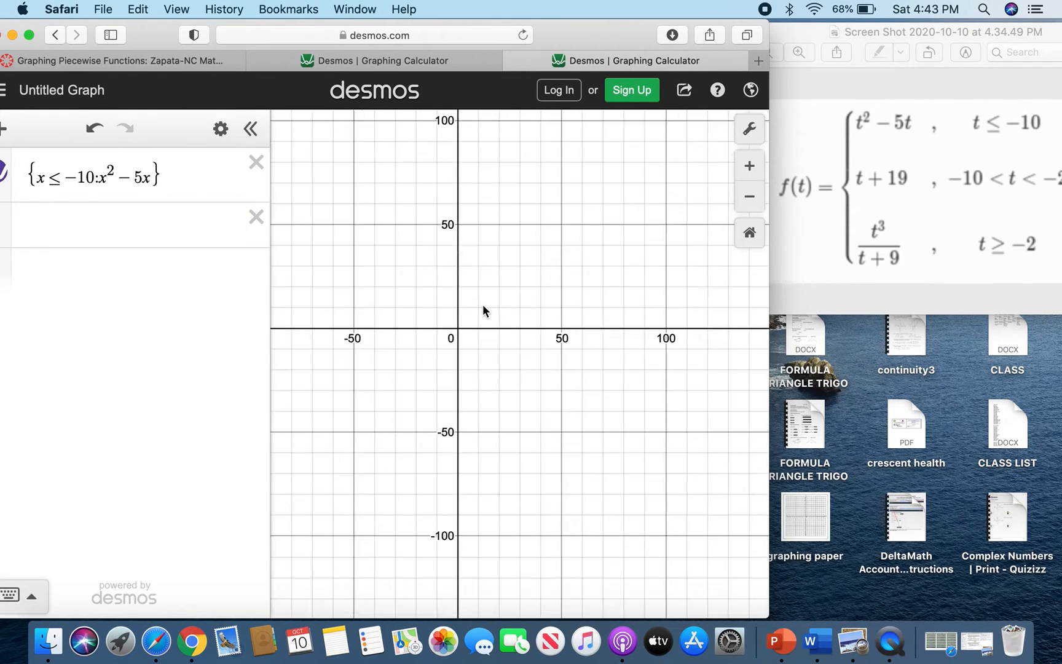
scroll(483, 306, "down", 3)
scroll(483, 306, "up", 5)
scroll(483, 305, "down", 5)
scroll(483, 305, "up", 3)
scroll(483, 310, "down", 1)
Add a second expression in braces with the condition −10 < x < −2.
left_click(132, 225)
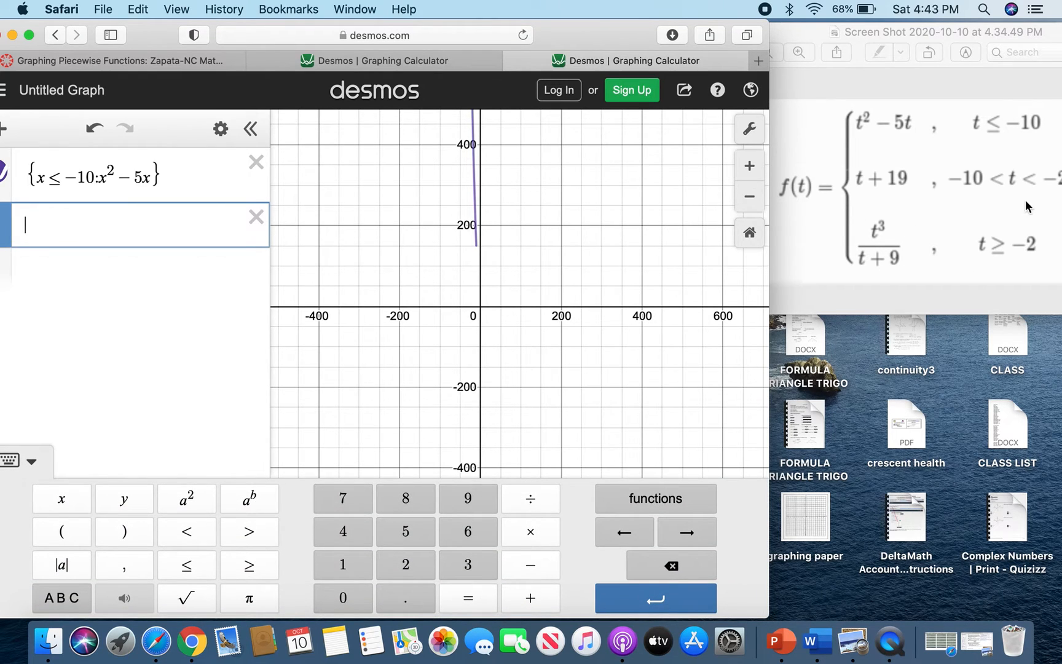
left_click_drag(810, 32, 761, 31)
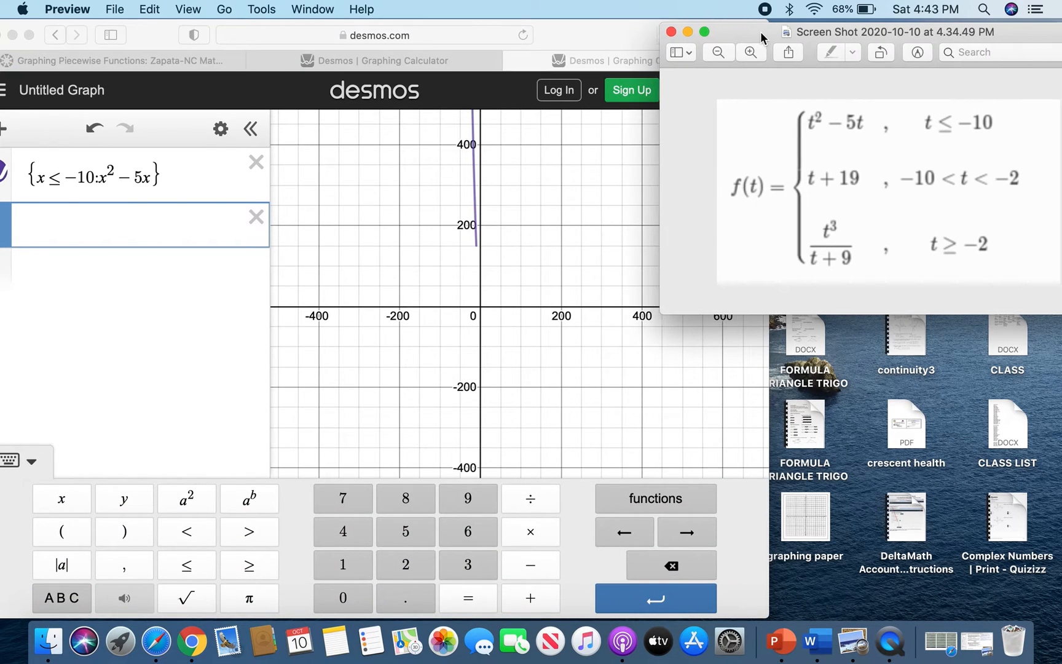
left_click(54, 225)
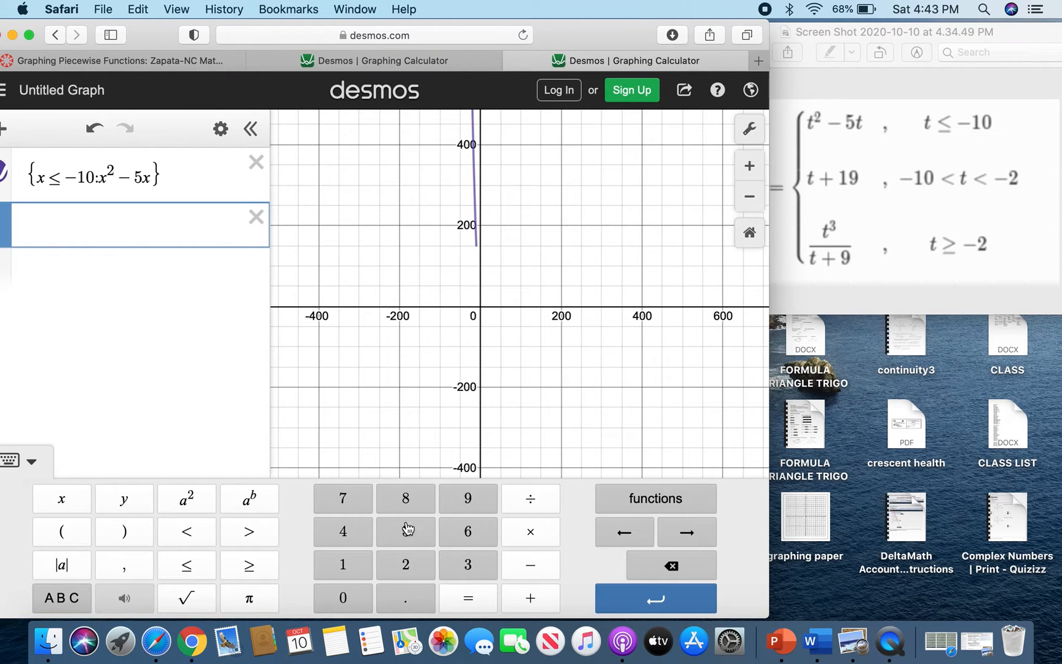
left_click(49, 602)
left_click(393, 607)
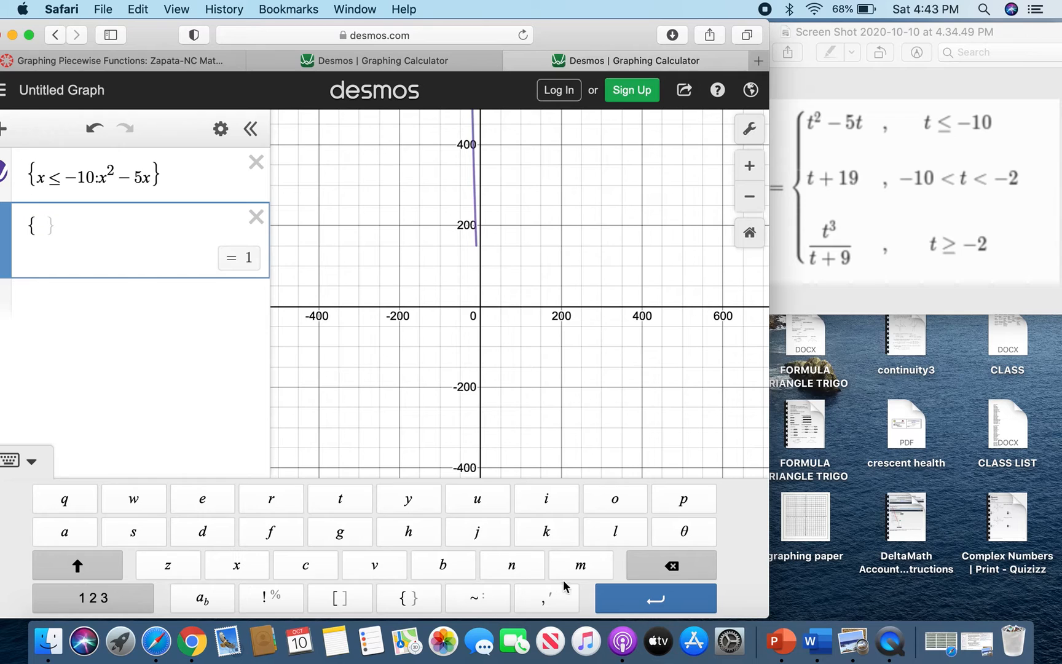
left_click(106, 600)
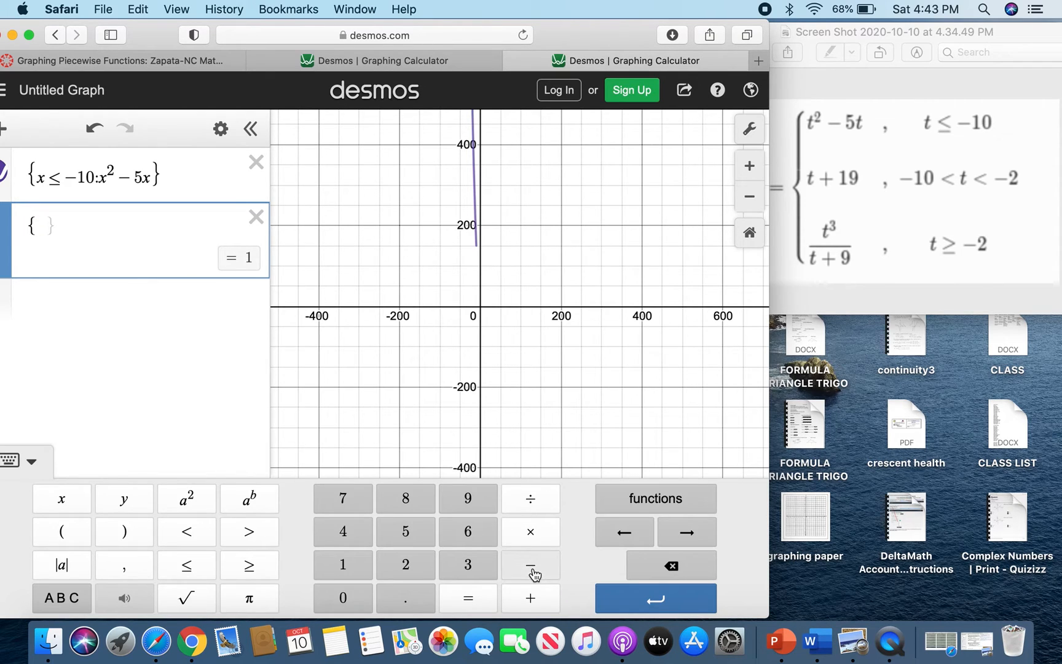
left_click(532, 569)
type("10")
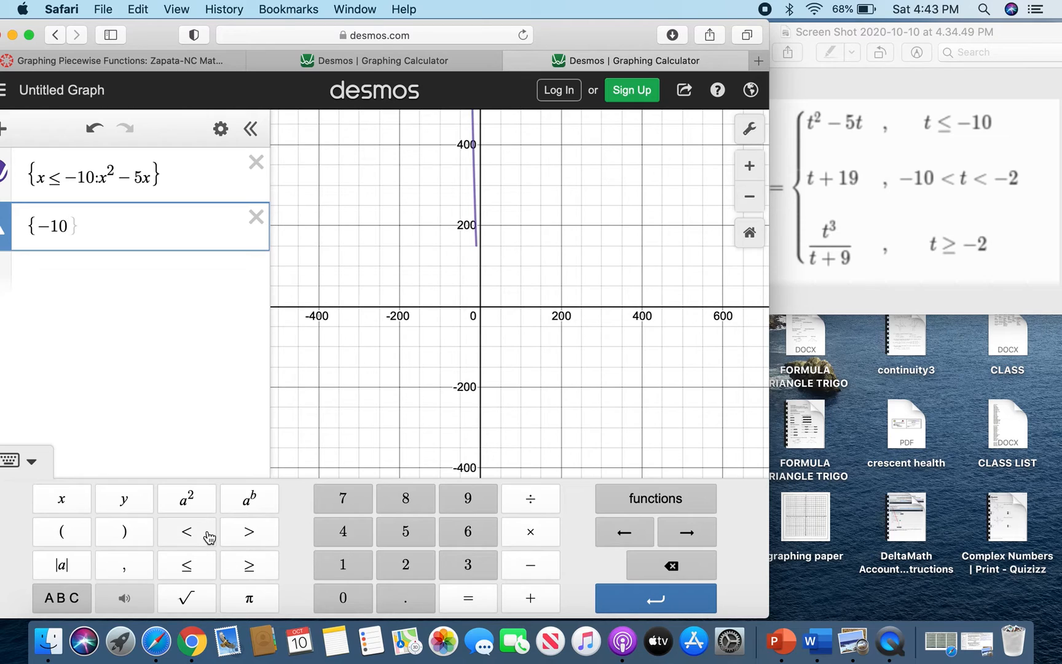
left_click(187, 533)
left_click(67, 501)
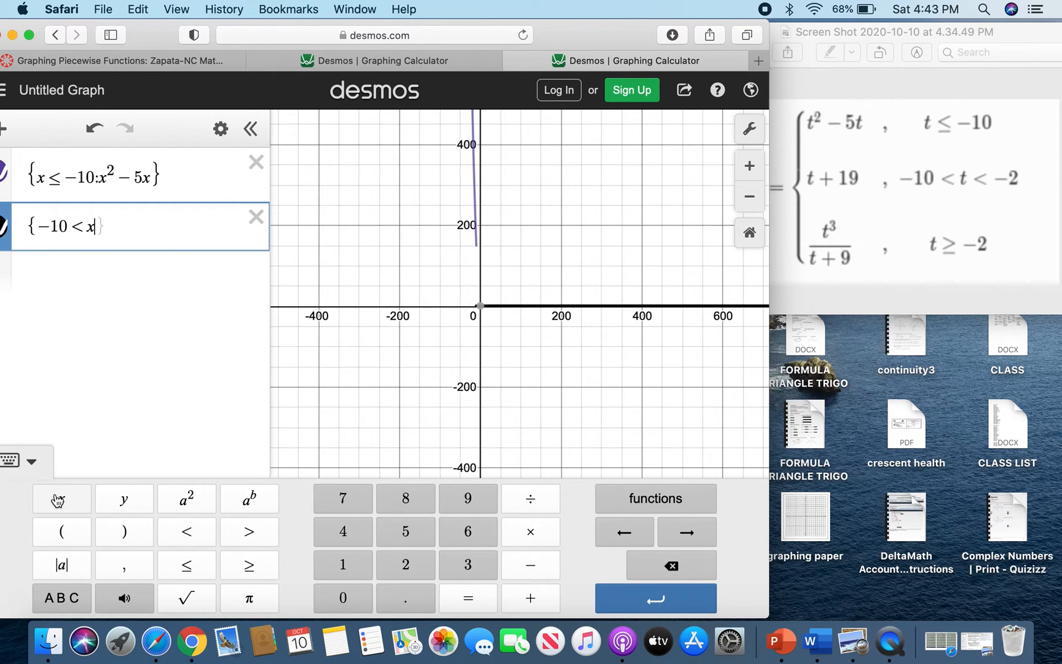
left_click(187, 532)
left_click(514, 568)
left_click(405, 569)
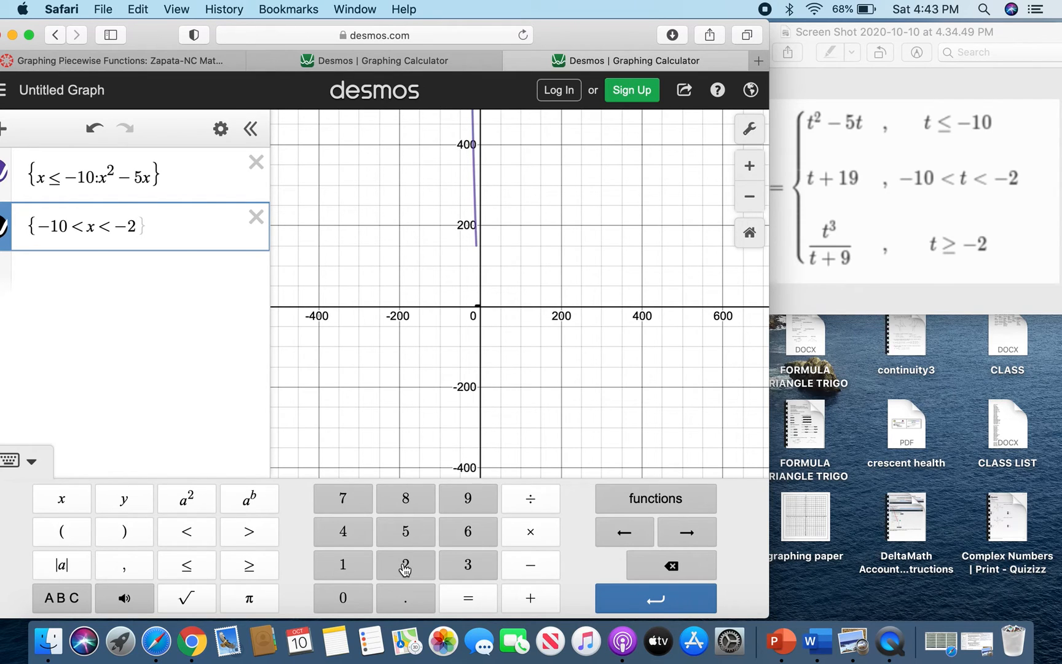
Complete the second piece with the expression x + 19.
type(":")
left_click(62, 498)
left_click(534, 596)
left_click(344, 564)
left_click(469, 502)
Add a third expression in braces with the condition x ≥ −2.
scroll(479, 338, "down", 5)
scroll(478, 339, "up", 7)
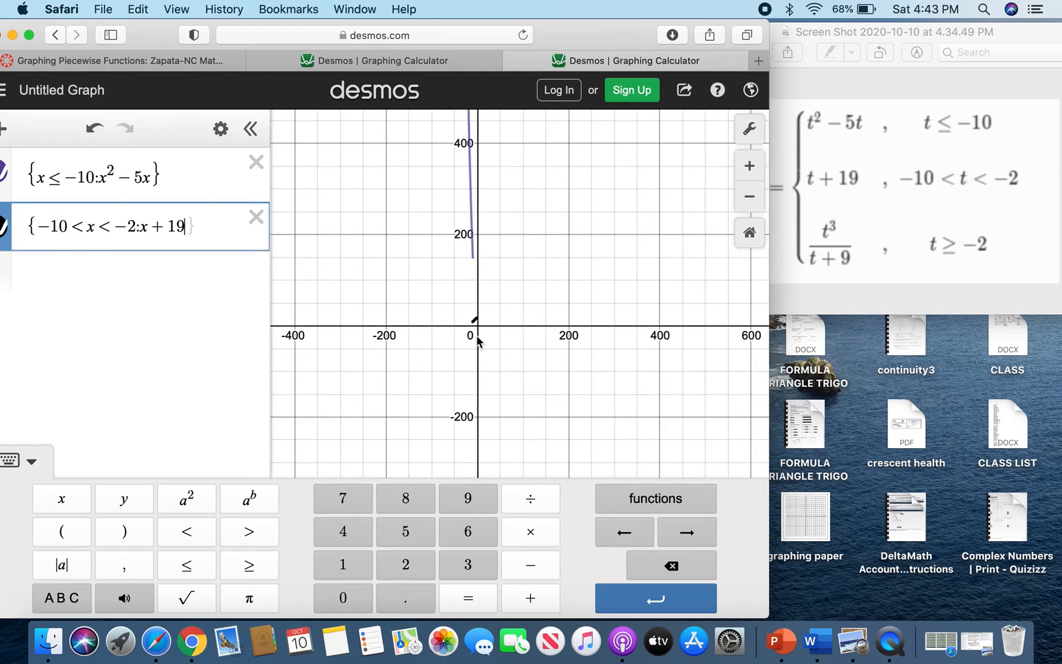
scroll(478, 340, "up", 3)
scroll(478, 340, "down", 2)
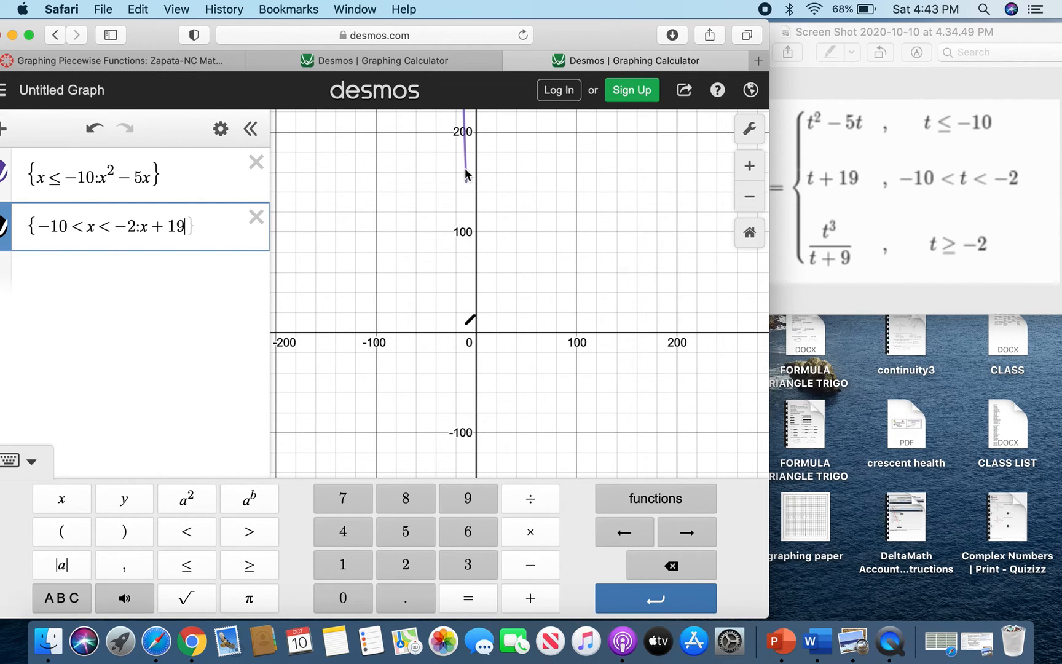
left_click(133, 274)
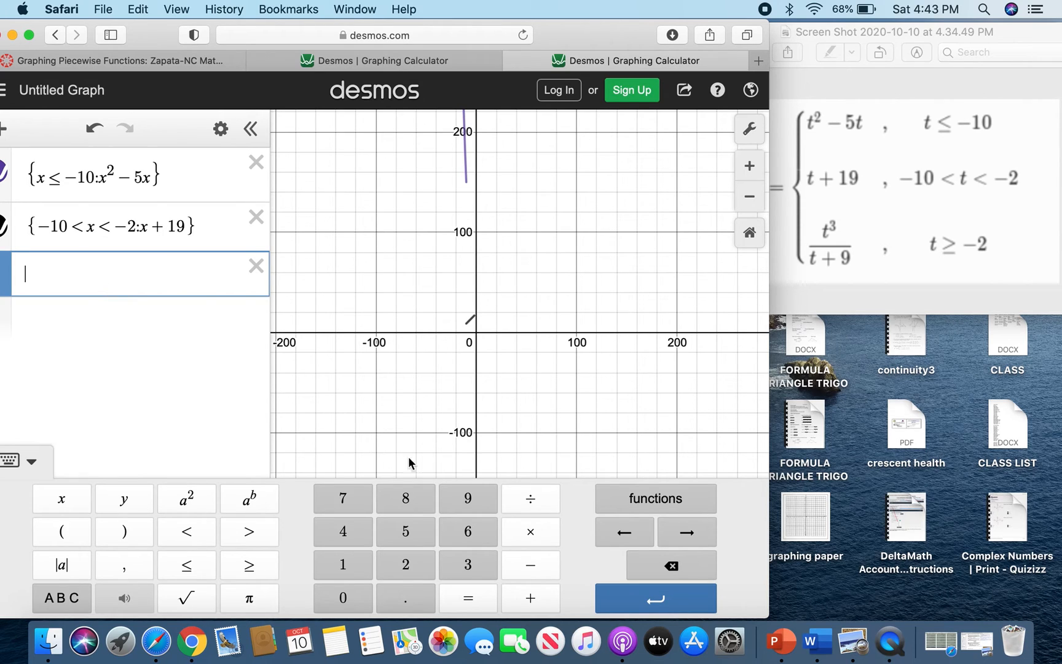
left_click(54, 597)
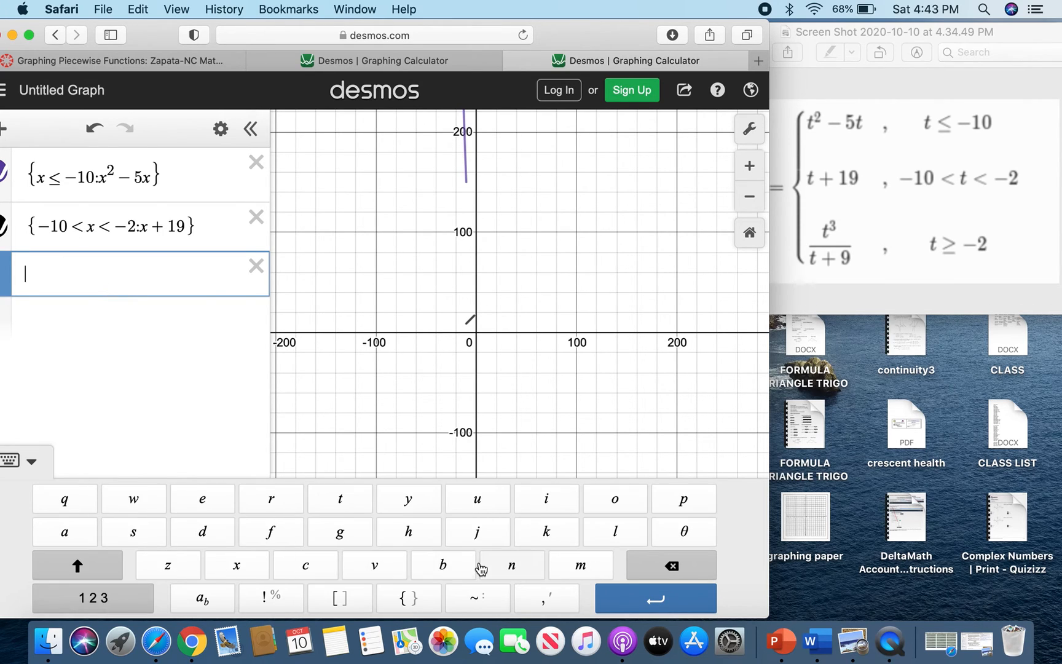
left_click(408, 598)
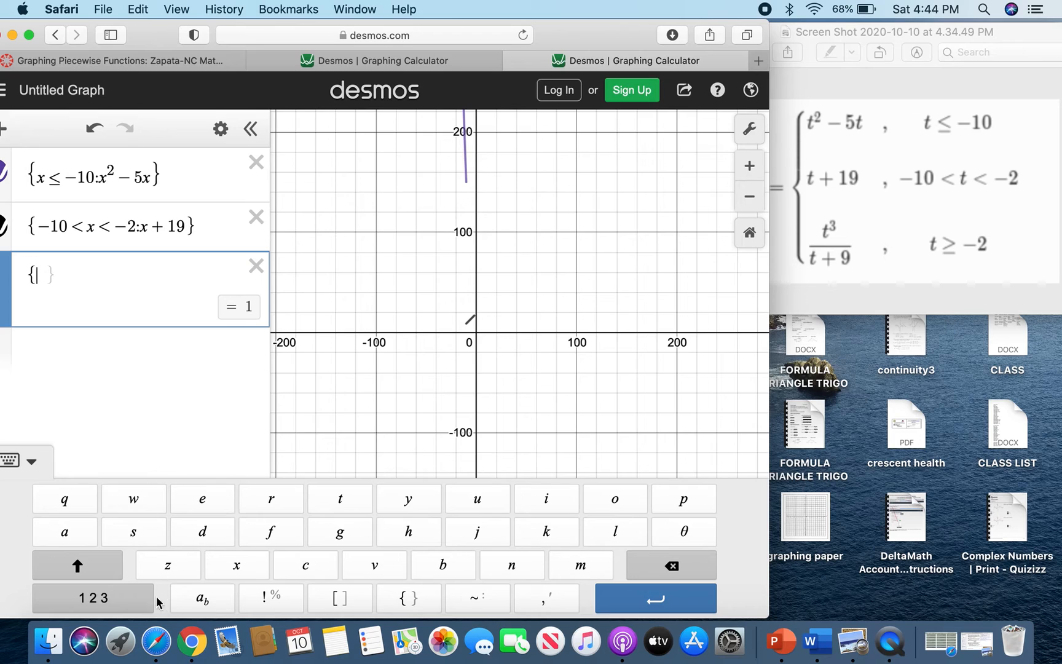
left_click(61, 602)
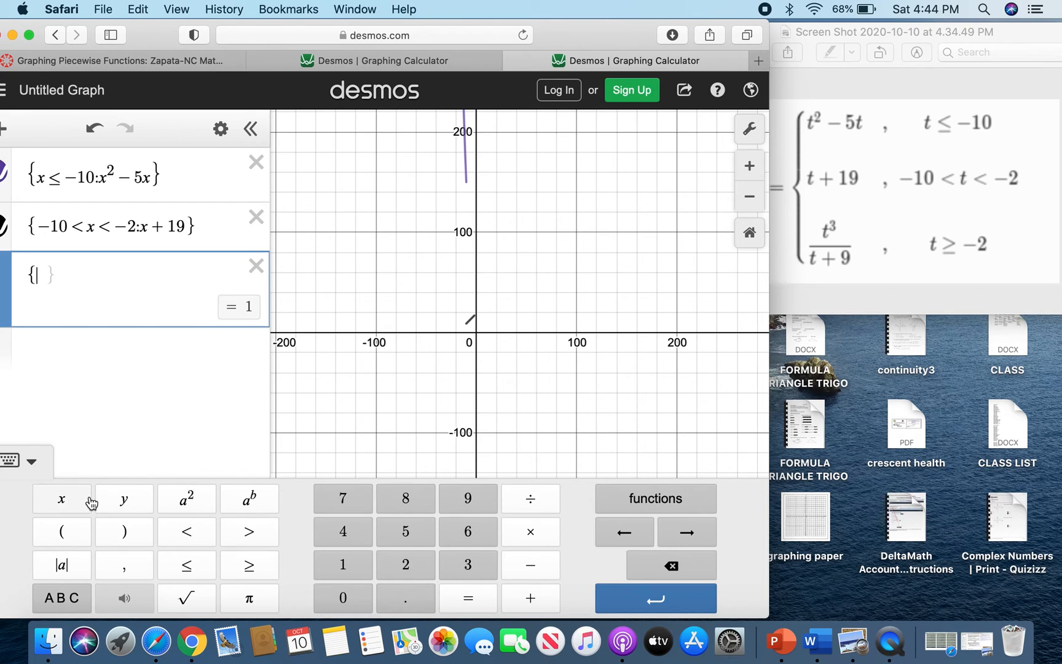
left_click(62, 501)
left_click(249, 565)
left_click(530, 564)
left_click(406, 565)
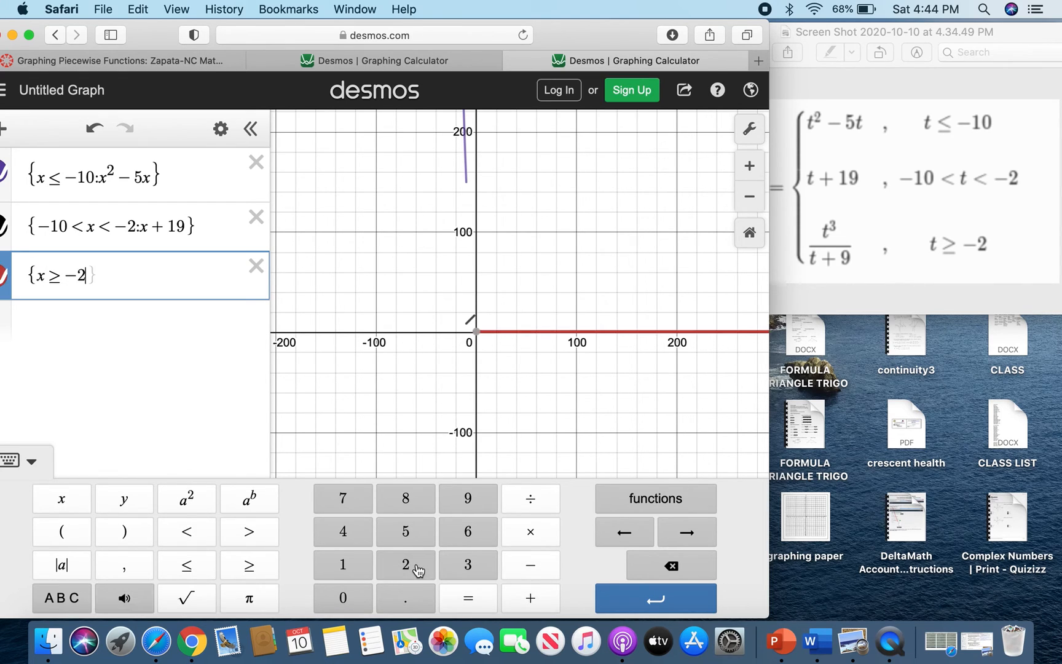
Complete the third piece with the expression x²/(x + 9).
type(":x")
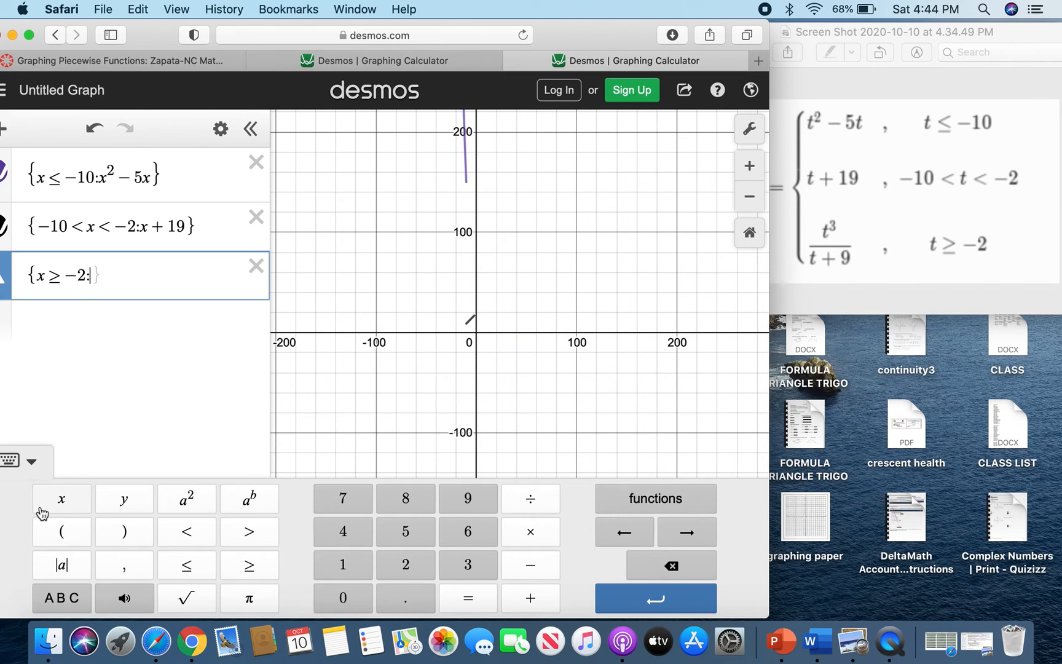
left_click(43, 509)
left_click(186, 498)
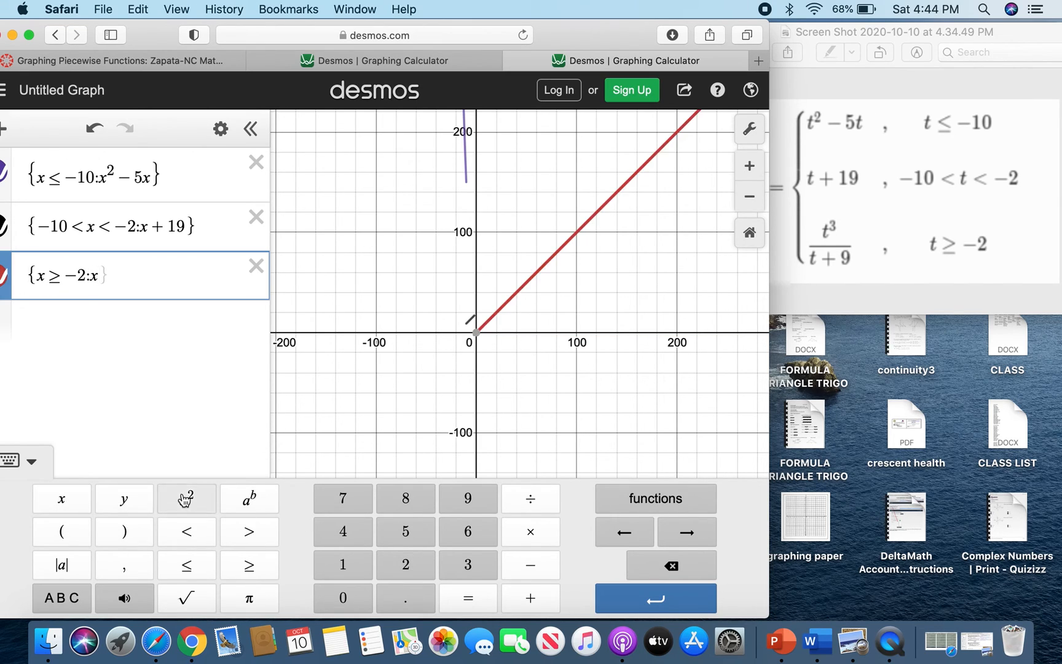
left_click(546, 503)
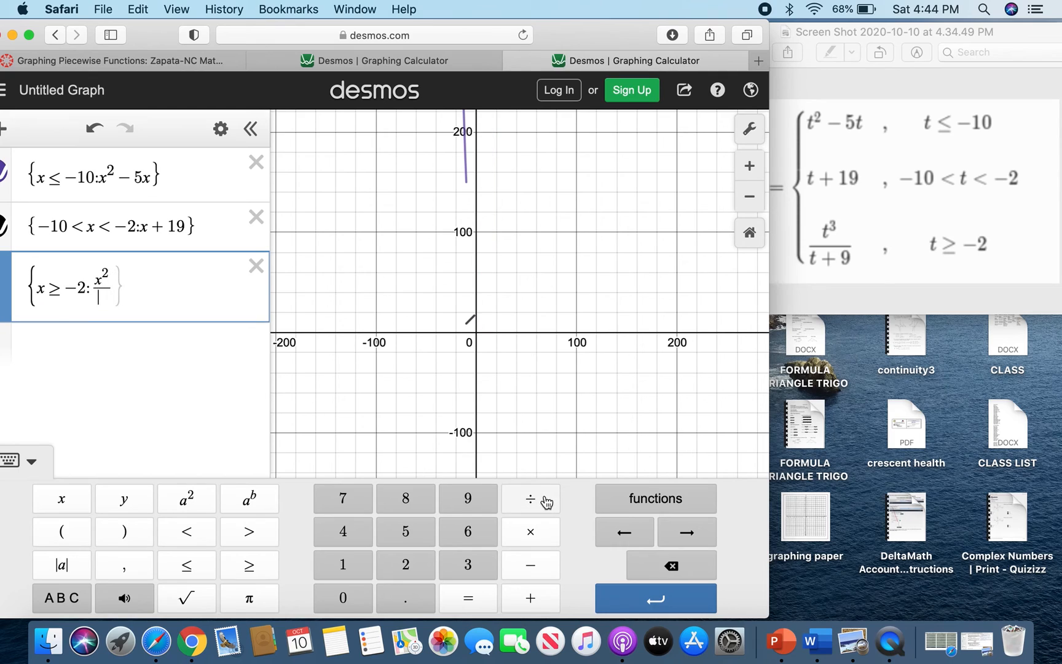
left_click(52, 510)
left_click(530, 597)
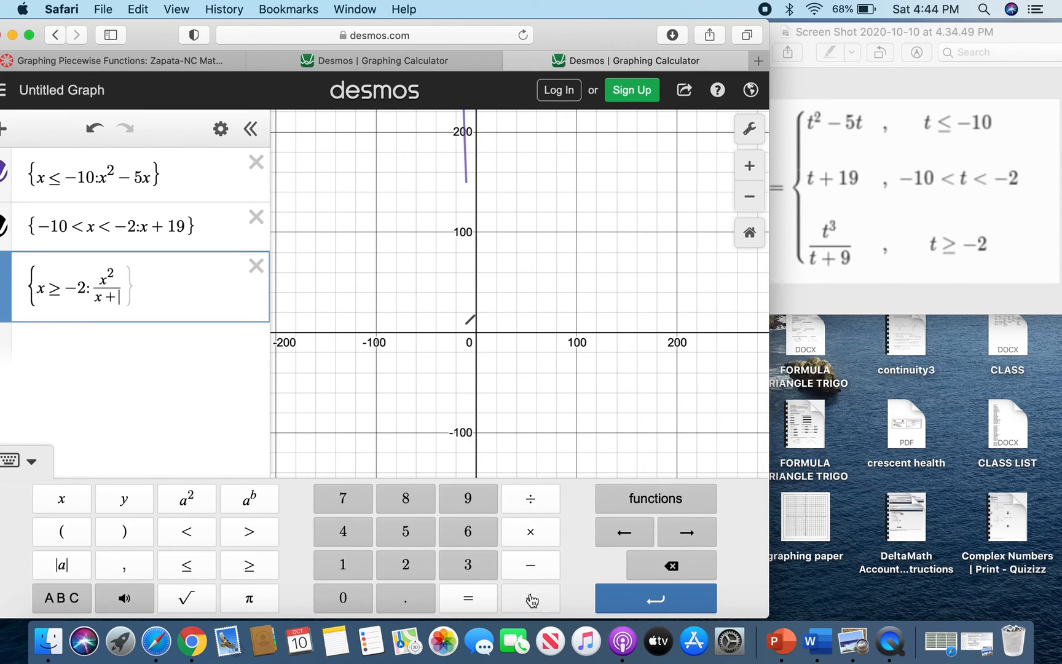
left_click(469, 501)
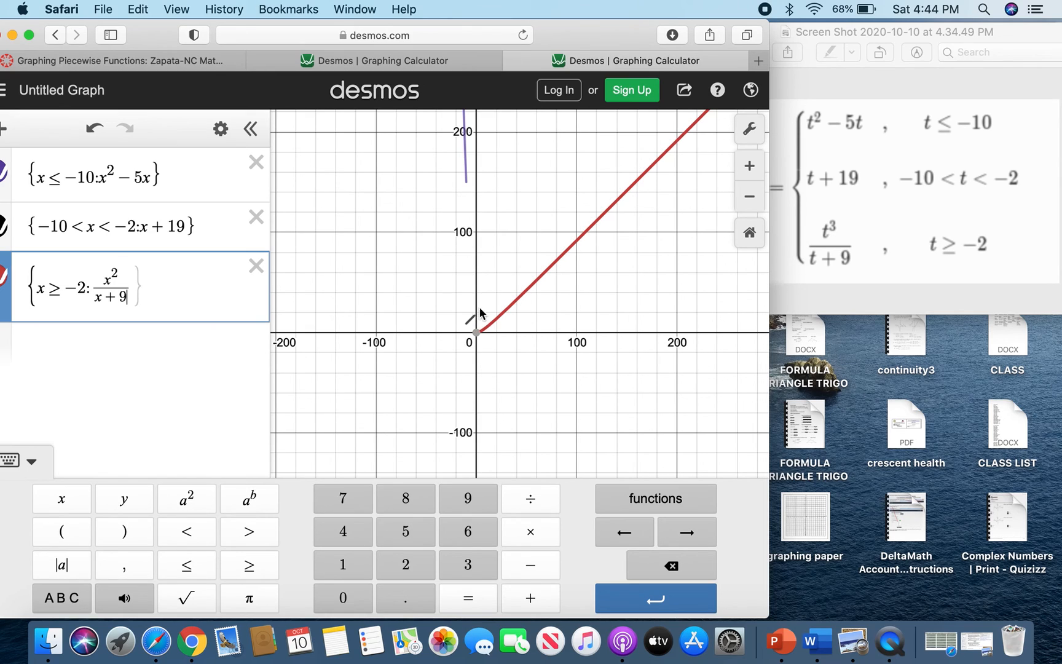
Select each piece's curve on the graph to check where it lies, including the third piece's endpoint.
left_click(467, 181)
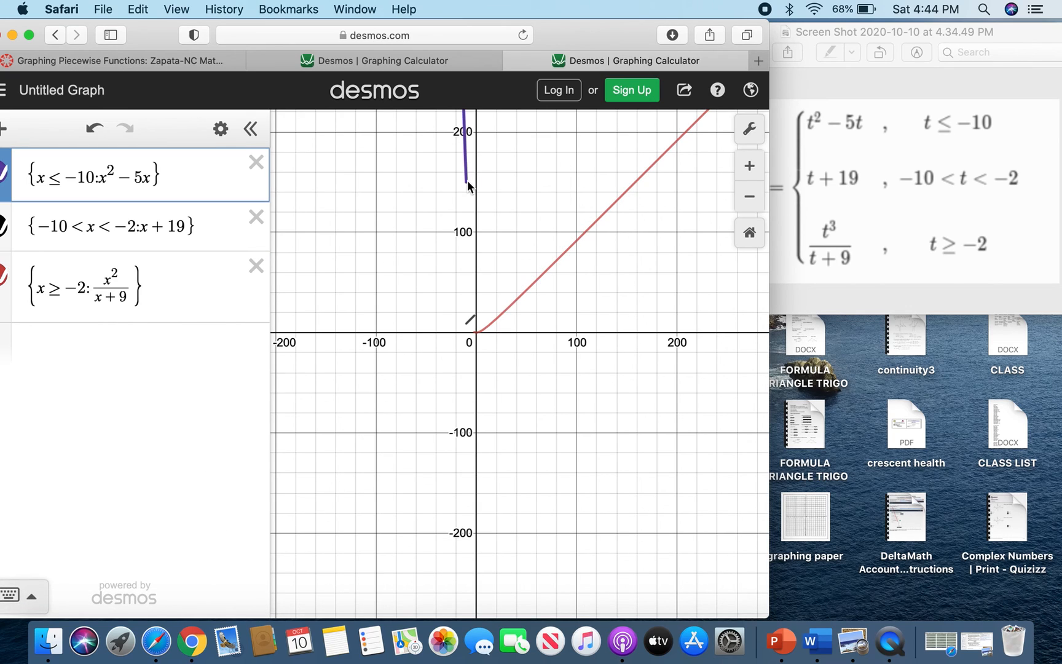
left_click(465, 328)
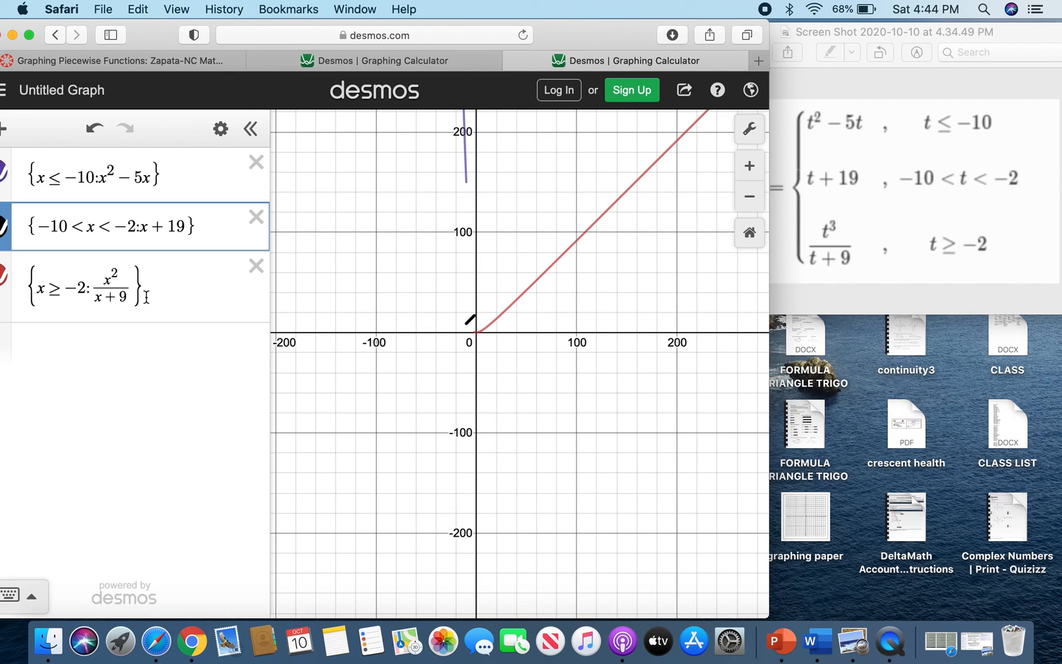
left_click(477, 331)
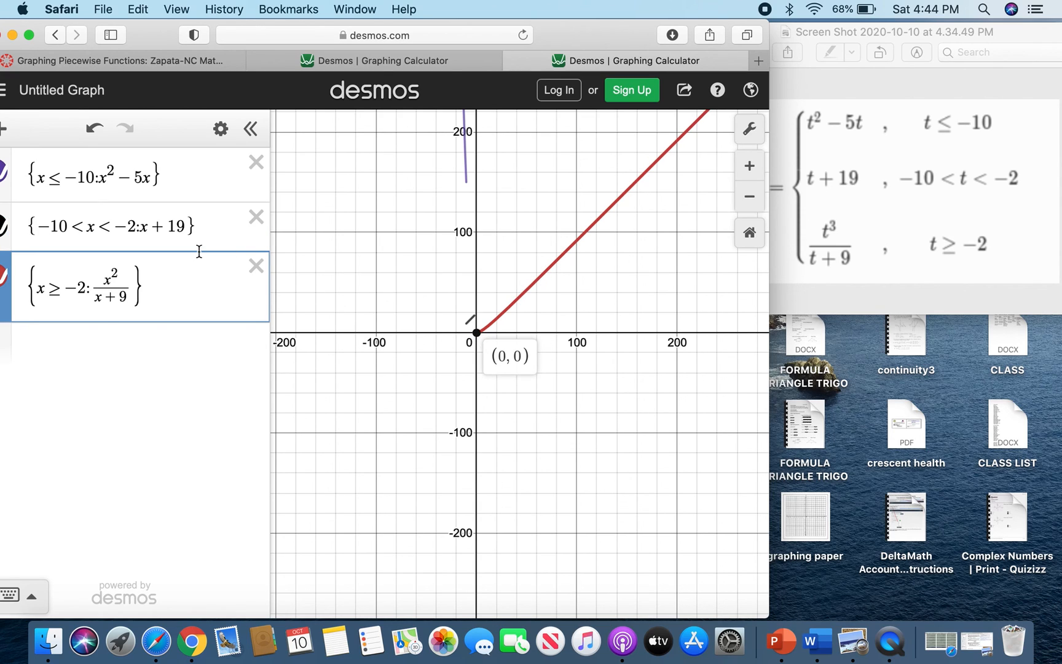